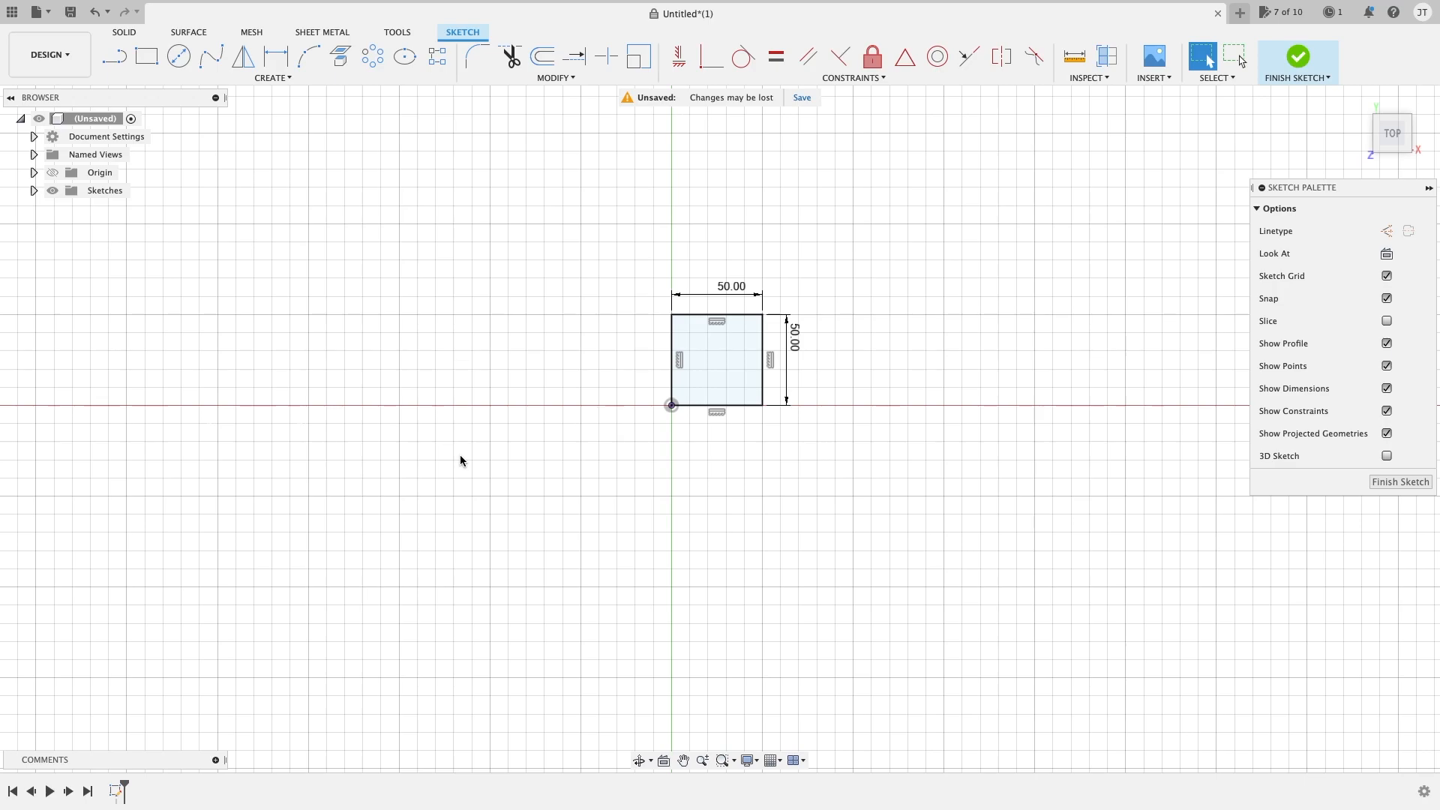
# Start a Rectangular Pattern with the four edges of the square as the objects.
pyautogui.click(275, 78)
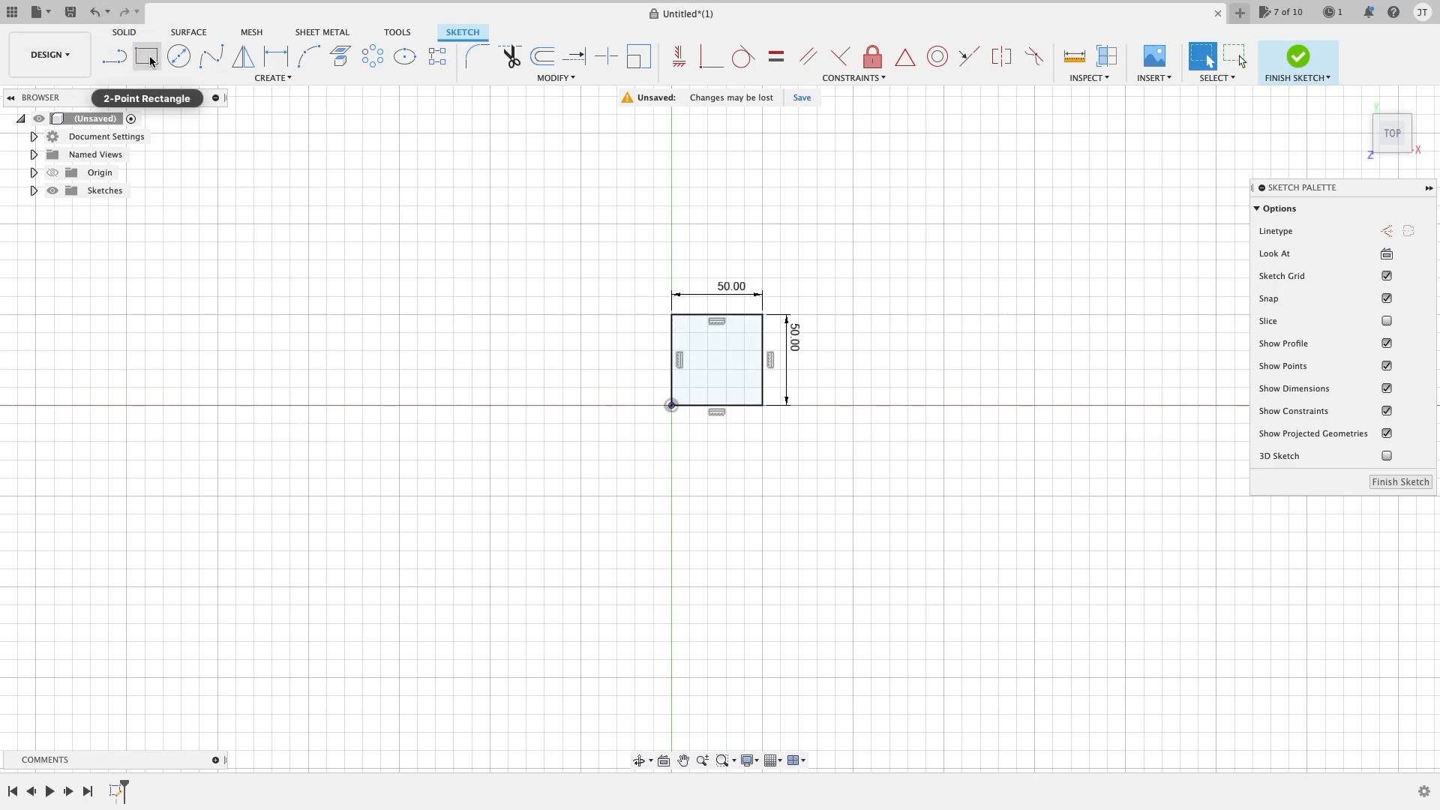
pyautogui.click(280, 81)
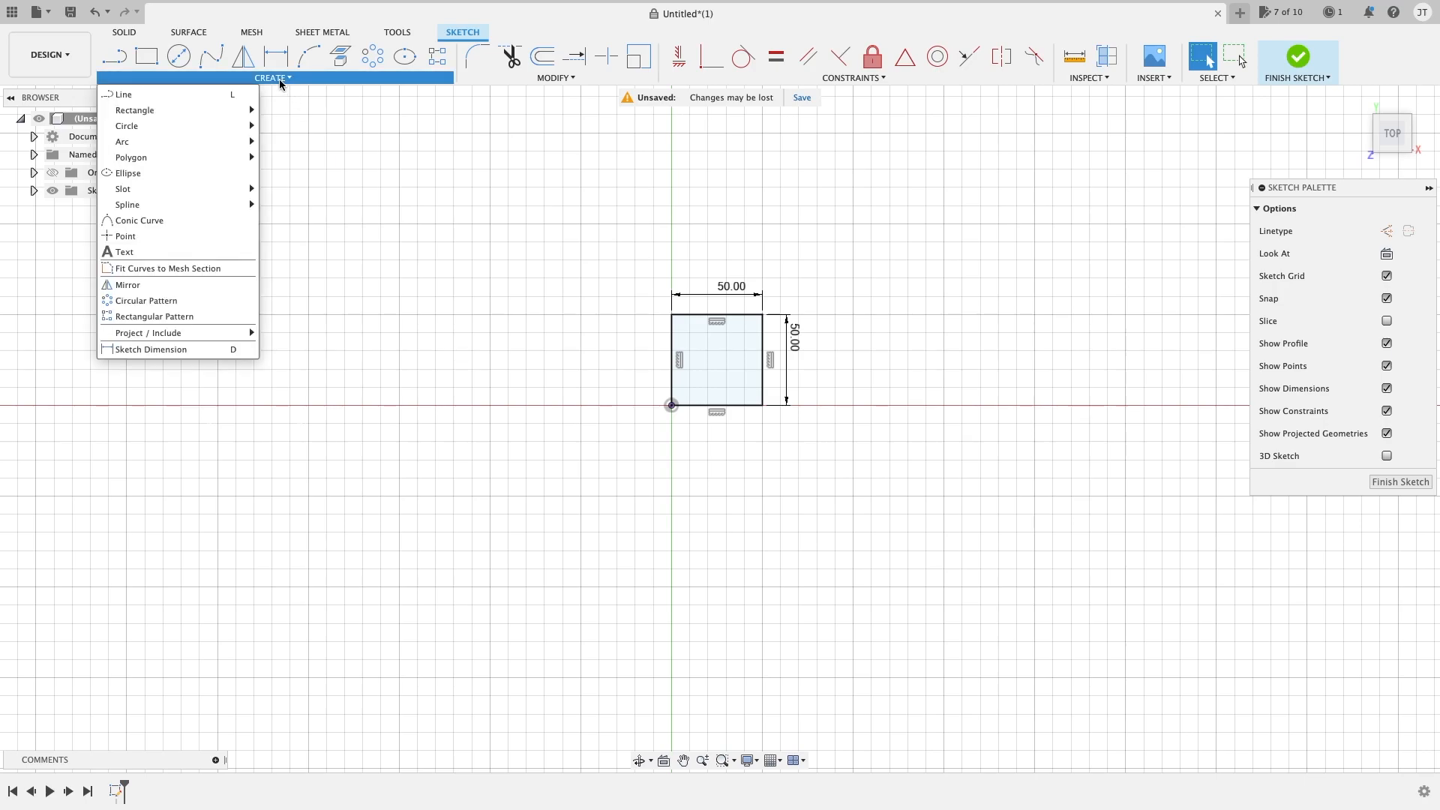
pyautogui.click(184, 320)
pyautogui.moveTo(821, 230); pyautogui.dragTo(647, 234, button='middle')
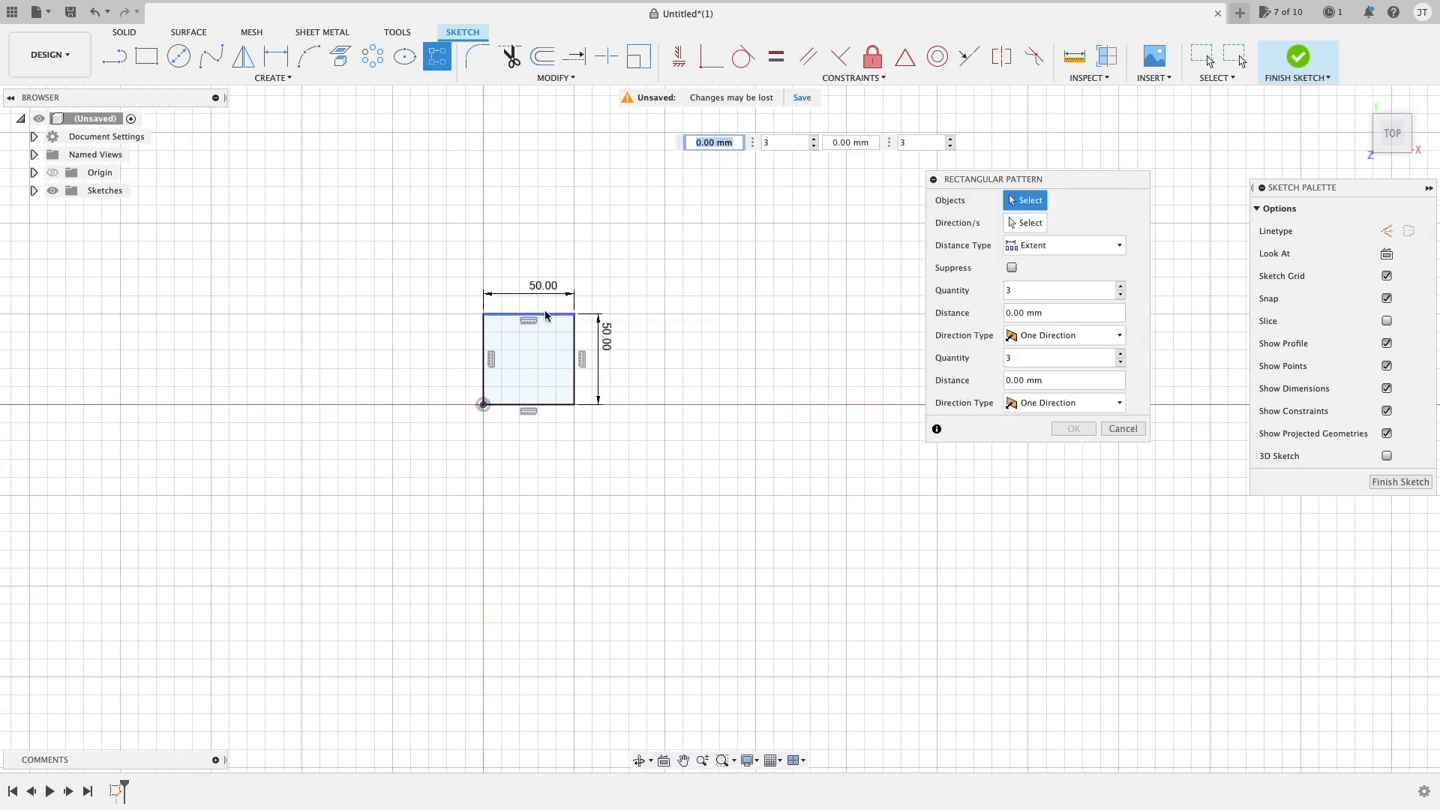
pyautogui.click(543, 314)
pyautogui.click(484, 351)
pyautogui.click(525, 405)
pyautogui.click(575, 384)
pyautogui.click(576, 384)
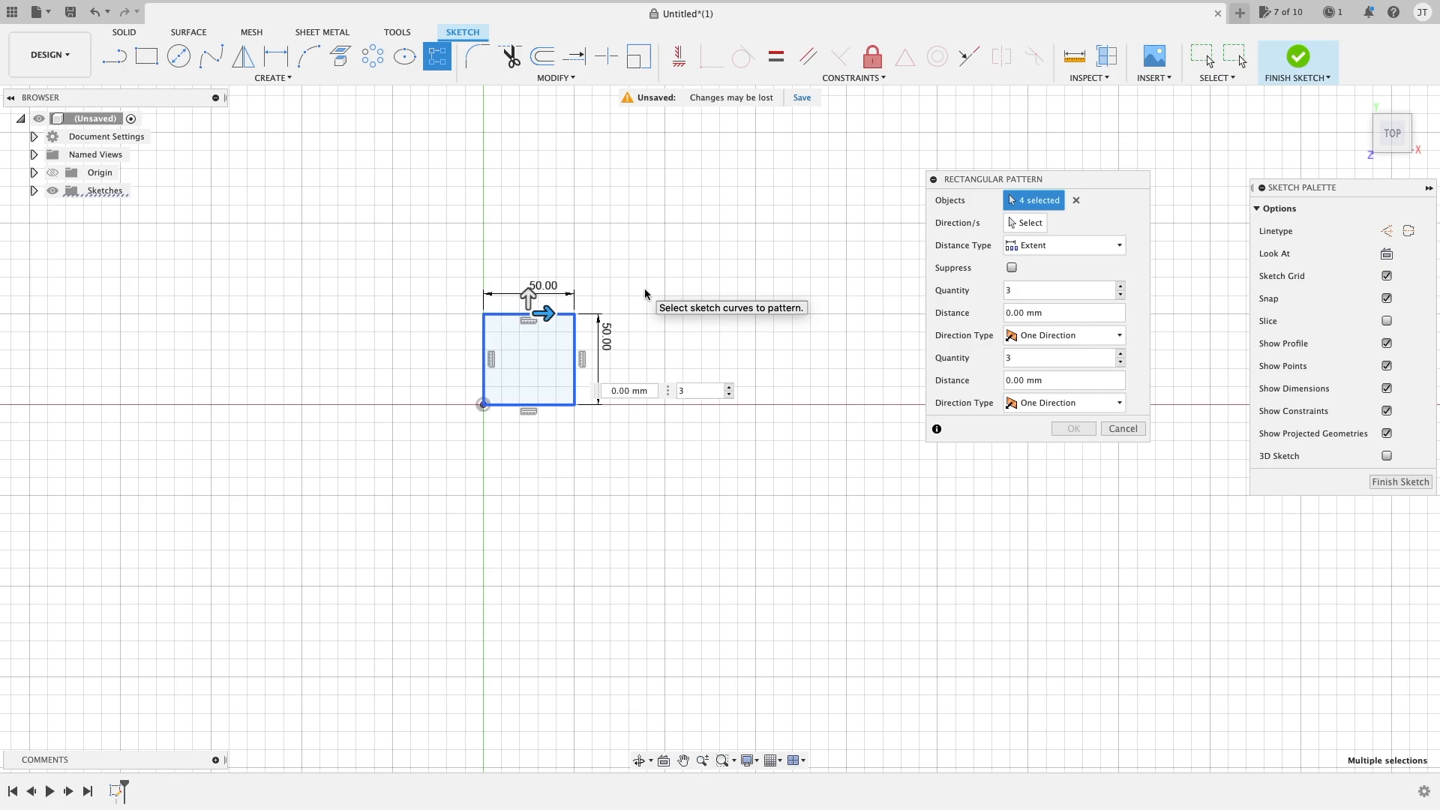
# Spread the square's pattern horizontally to an extent of 200 mm.
pyautogui.click(1025, 223)
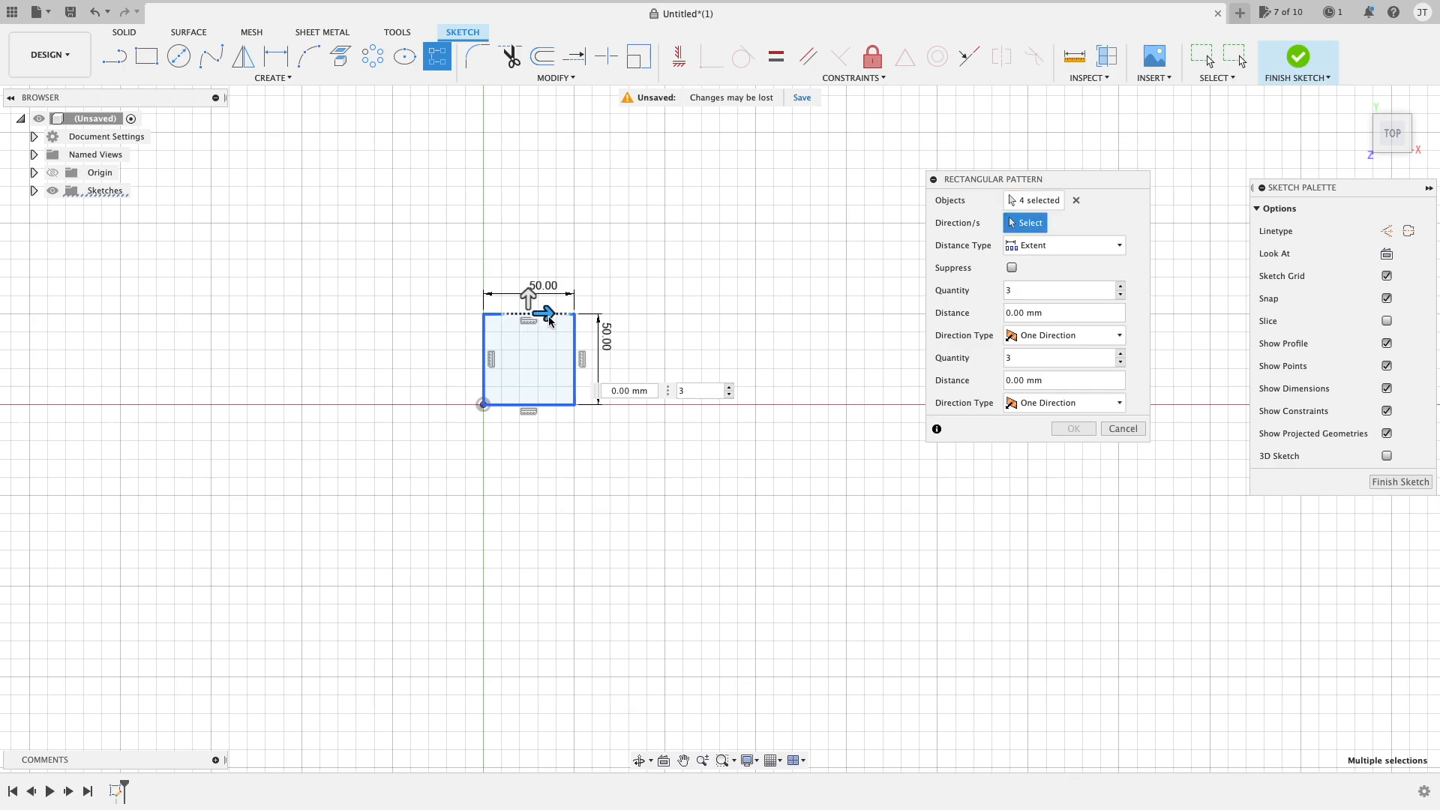
pyautogui.moveTo(550, 313); pyautogui.dragTo(842, 288)
pyautogui.scroll(-1, 822, 267)
pyautogui.moveTo(824, 274); pyautogui.dragTo(680, 315, button='middle')
pyautogui.moveTo(697, 341); pyautogui.dragTo(754, 341)
pyautogui.press('Tab')
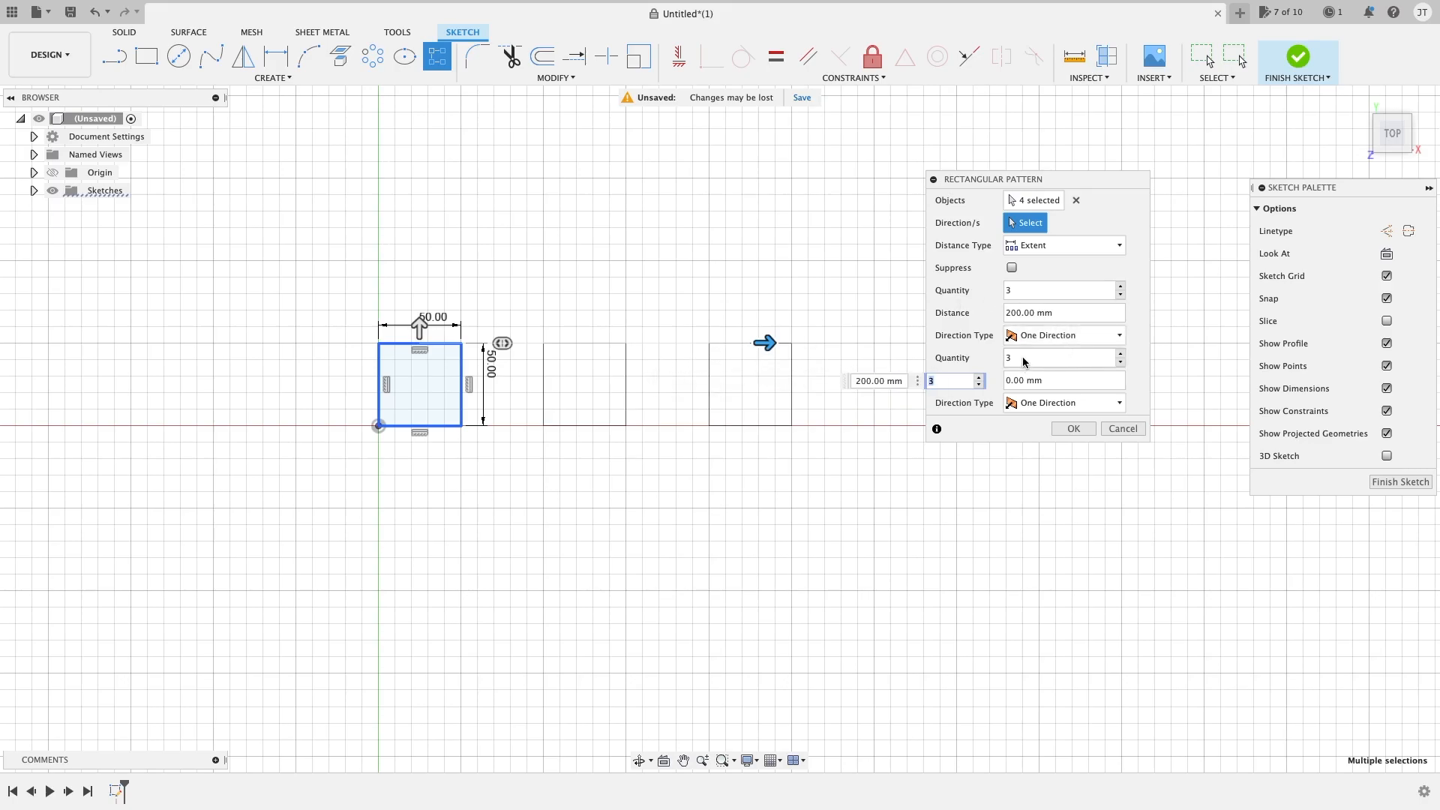
# Set the quantity of the pattern's horizontal direction to 5.
pyautogui.click(1023, 293)
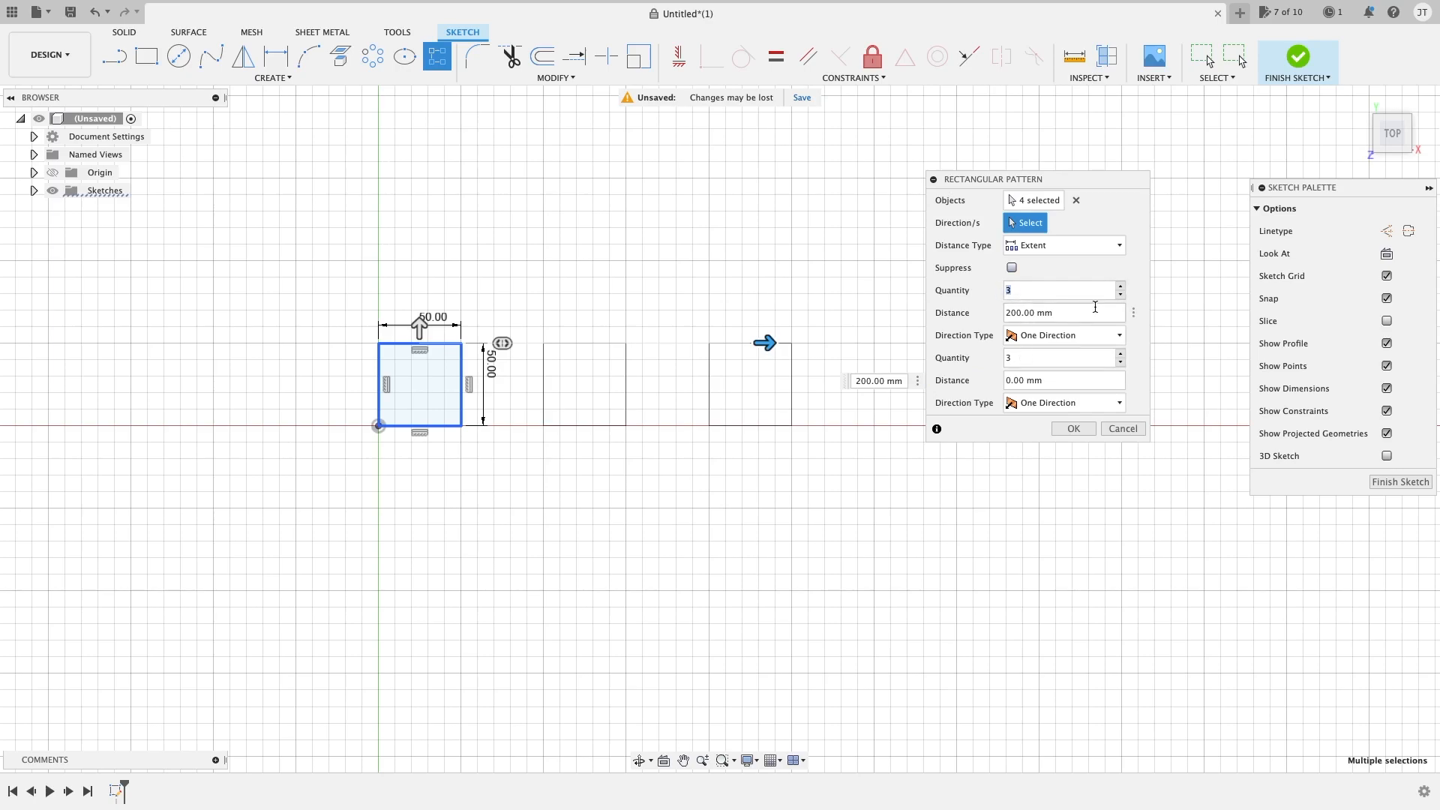
pyautogui.press('Return')
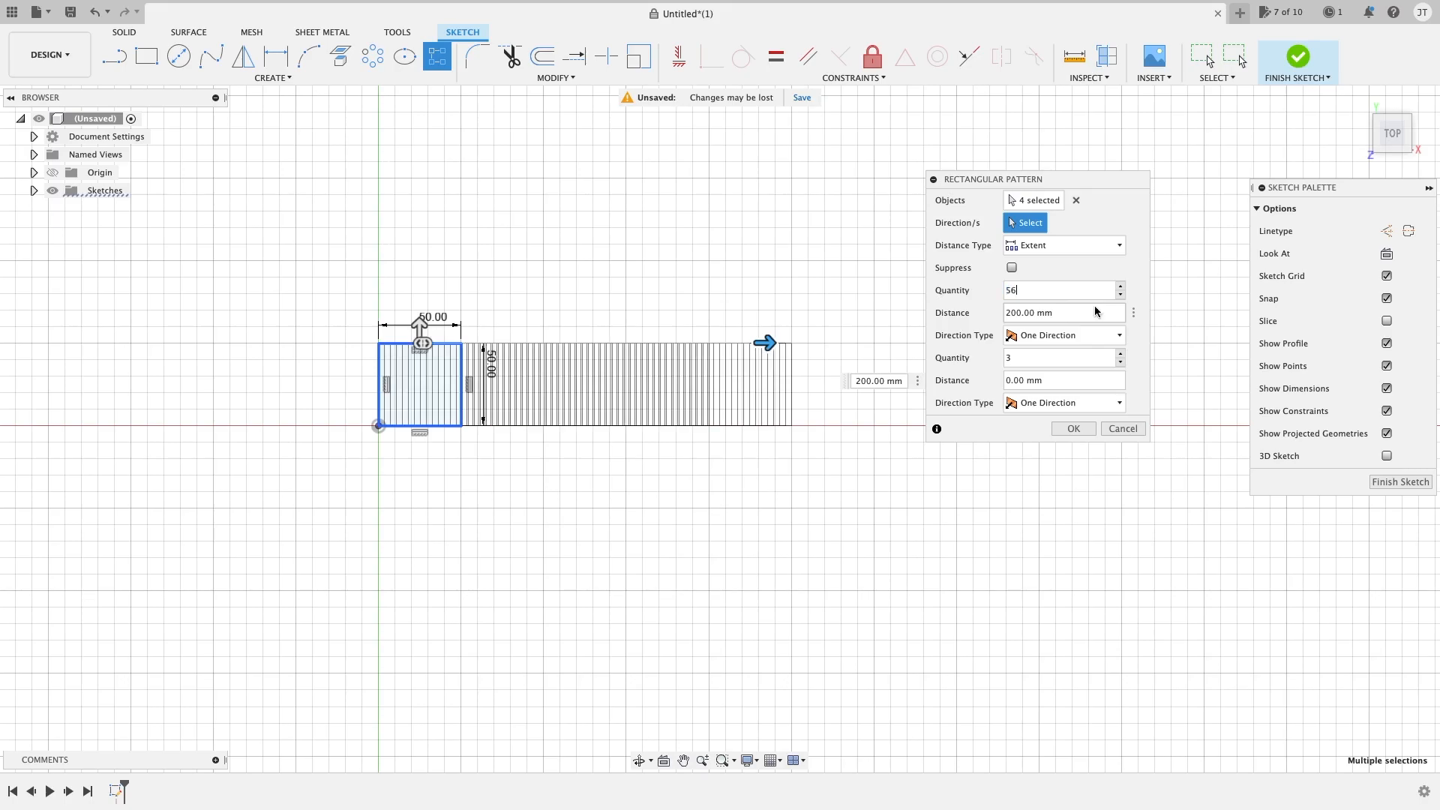
pyautogui.press('BackSpace')
pyautogui.press('BackSpace')
pyautogui.write('5')
pyautogui.press('Return')
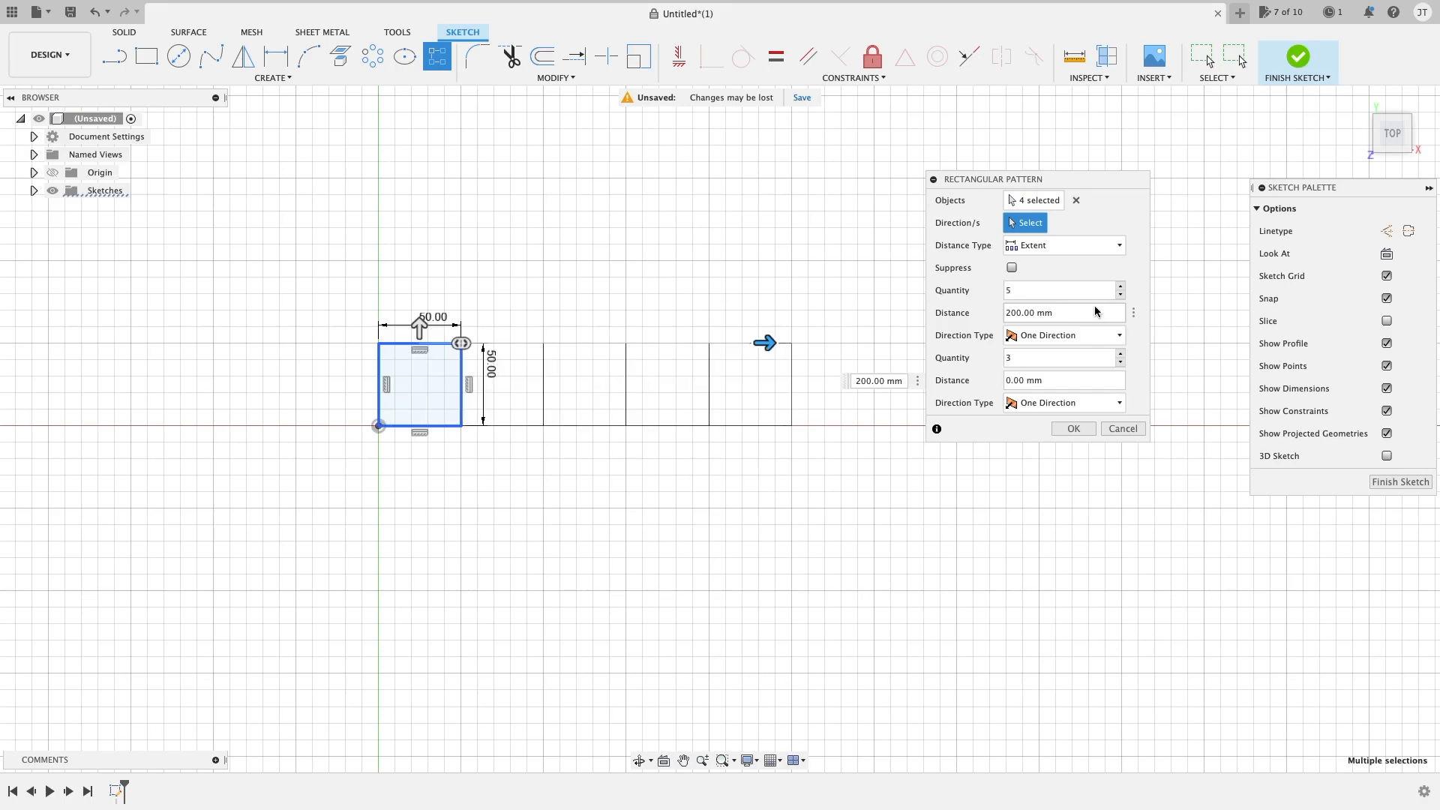
# Try a 400 mm horizontal extent for the square's pattern and reduce it to 350 mm.
pyautogui.moveTo(768, 343); pyautogui.dragTo(881, 344)
pyautogui.moveTo(766, 347); pyautogui.dragTo(903, 344)
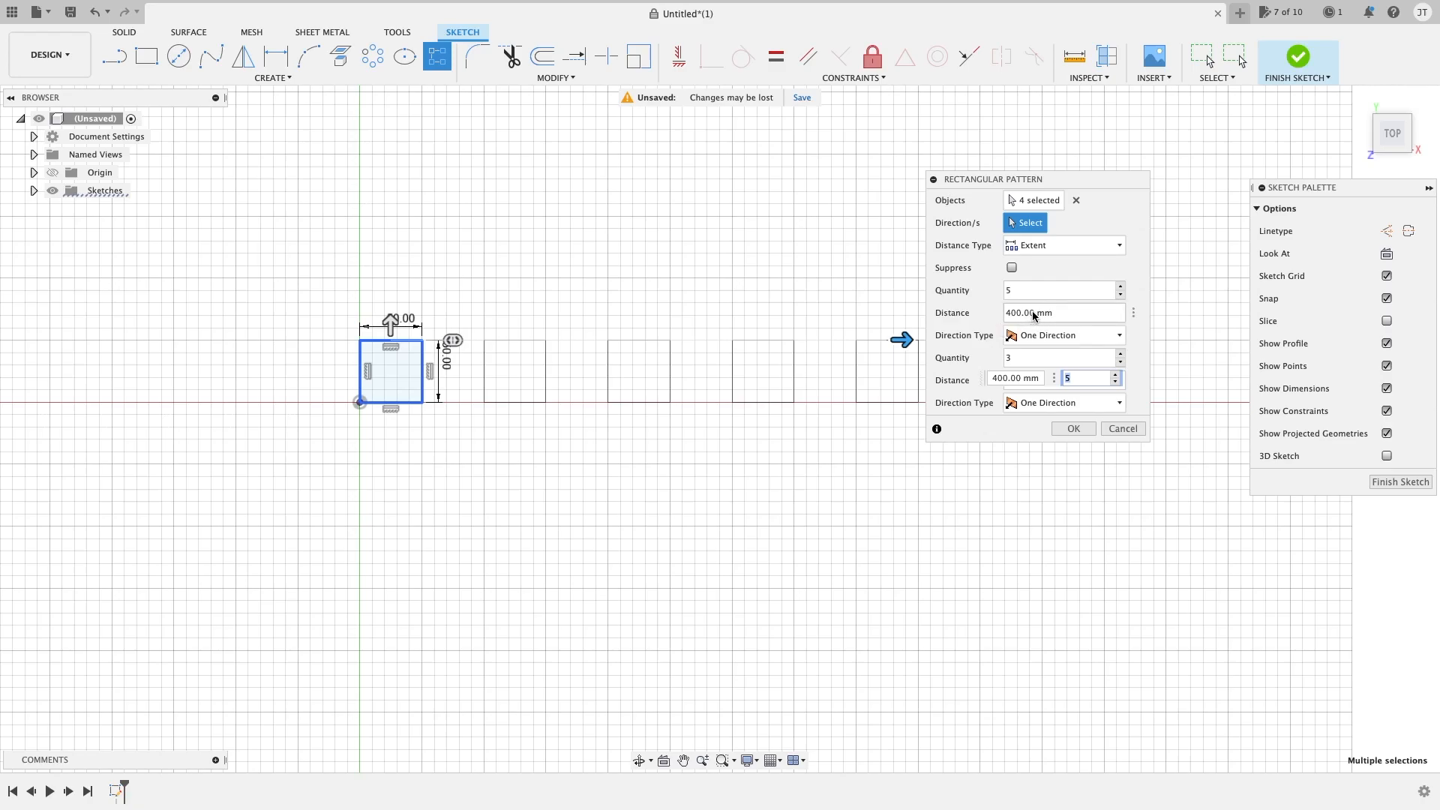
pyautogui.moveTo(901, 342)
pyautogui.mouseDown()
pyautogui.moveTo(882, 341)
pyautogui.moveTo(902, 341)
pyautogui.mouseUp()
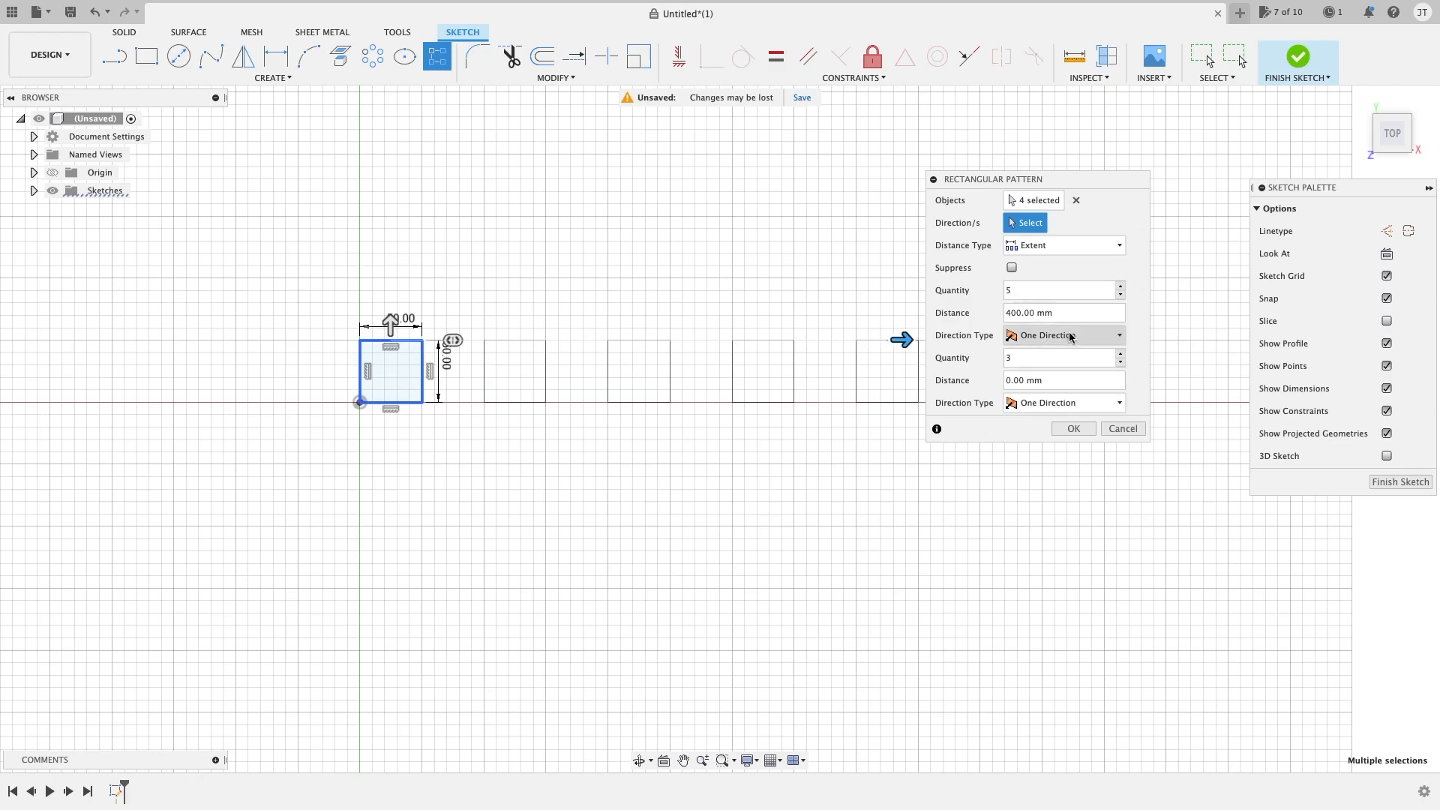
pyautogui.moveTo(903, 341); pyautogui.dragTo(841, 343)
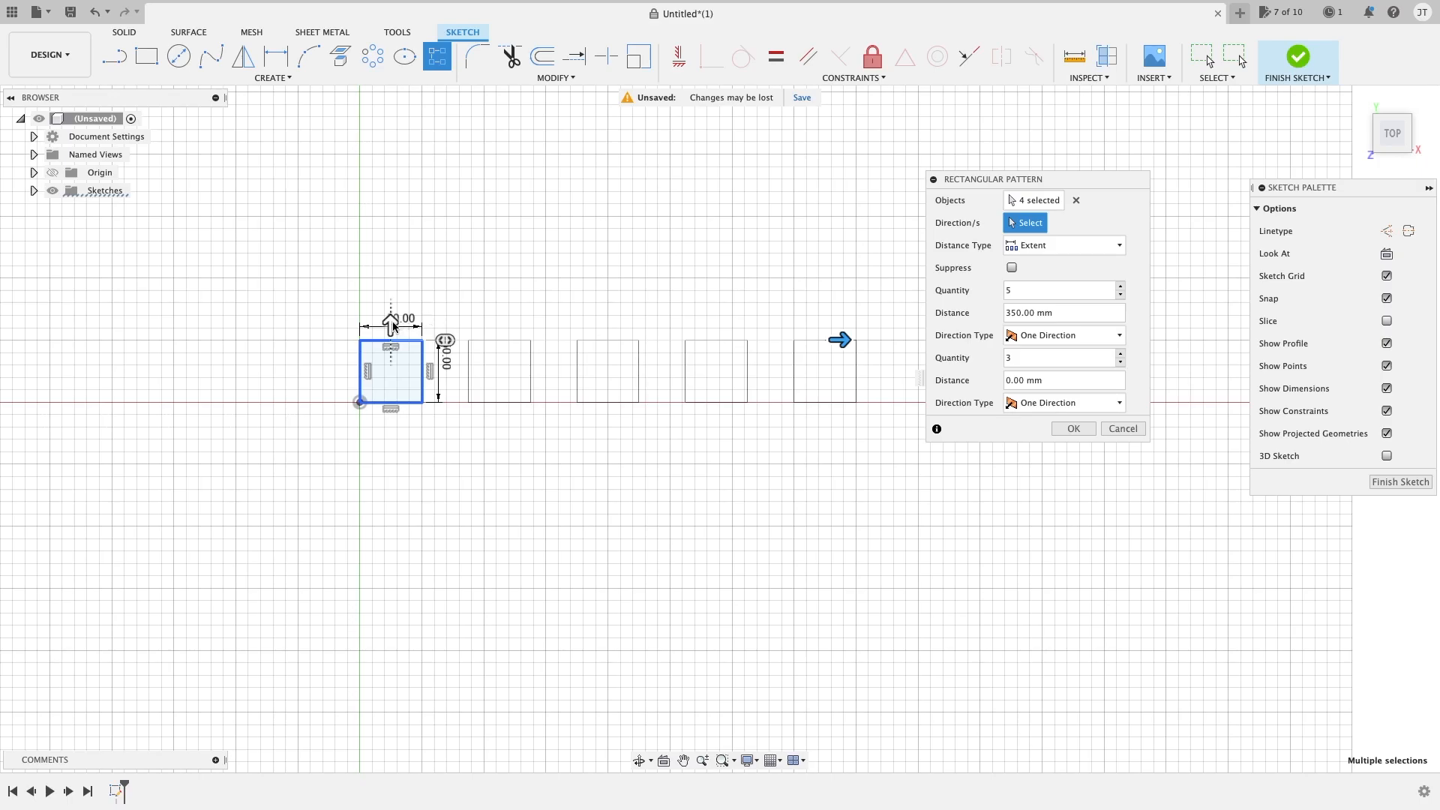
# Extend the square's pattern upward to a vertical extent of 250 mm.
pyautogui.moveTo(393, 326); pyautogui.dragTo(405, 135)
pyautogui.moveTo(419, 199); pyautogui.dragTo(423, 342, button='middle')
pyautogui.moveTo(402, 279); pyautogui.dragTo(424, 160)
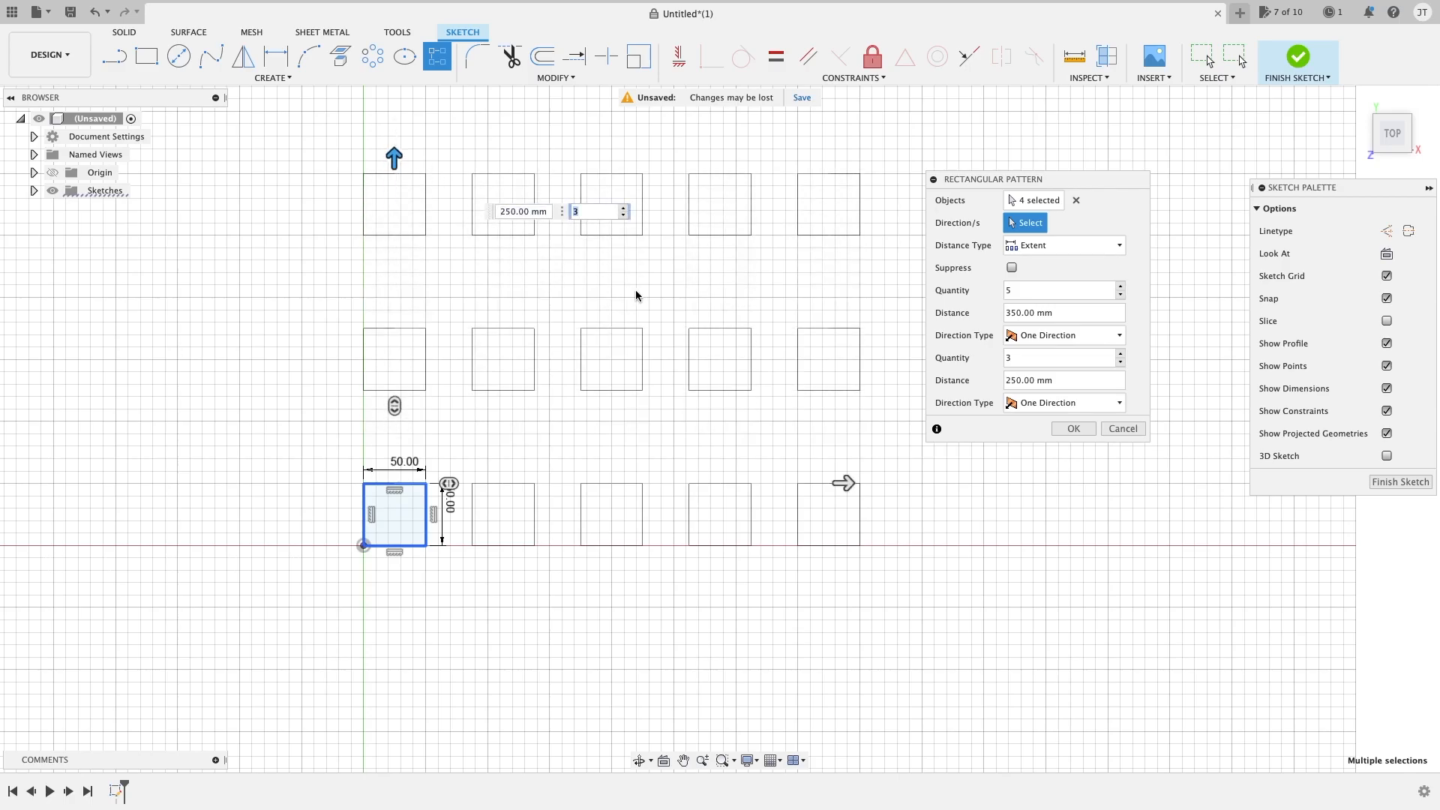
pyautogui.scroll(-3, 617, 367)
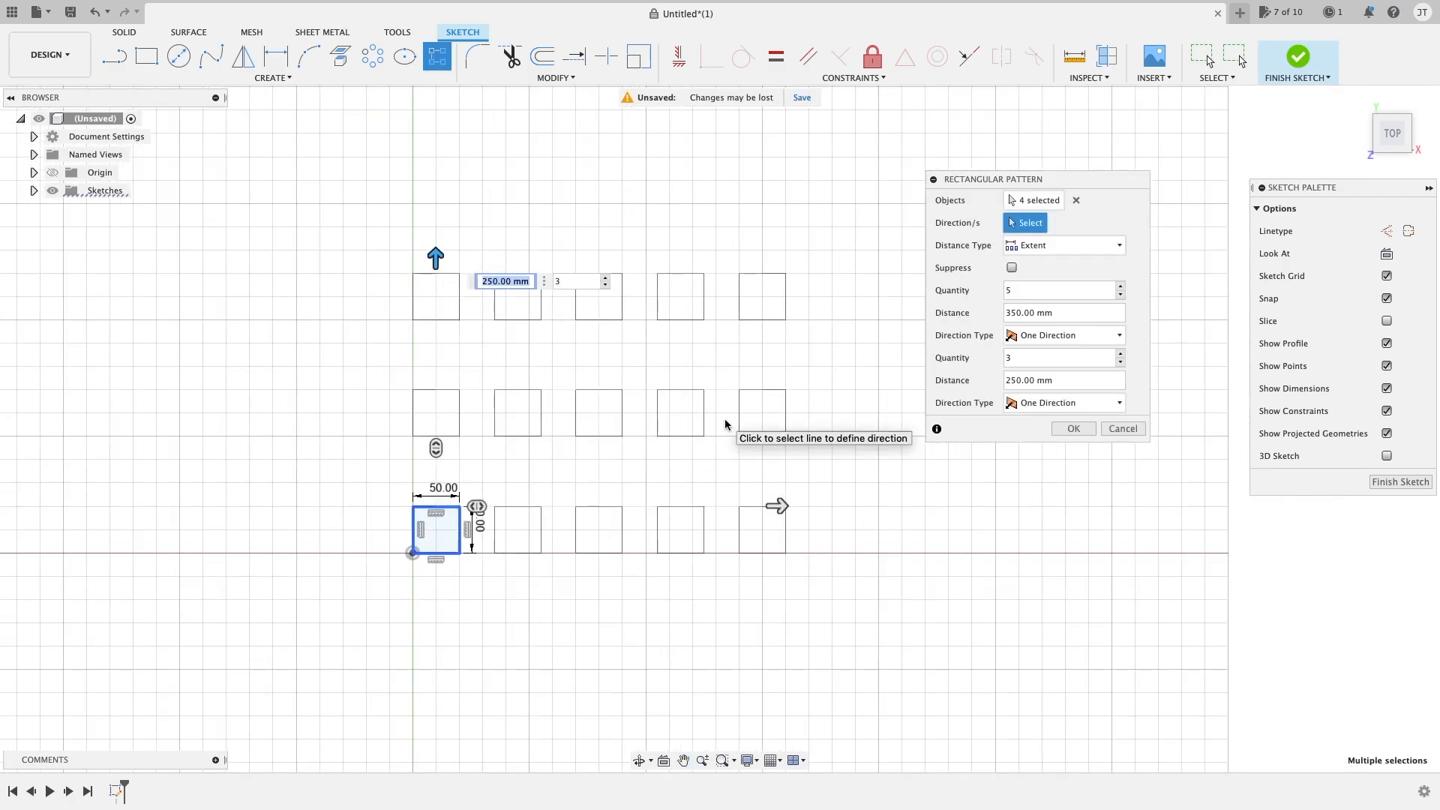
# Set the pattern's vertical quantity to 6 and stretch its vertical extent to 425 mm.
pyautogui.click(1008, 359)
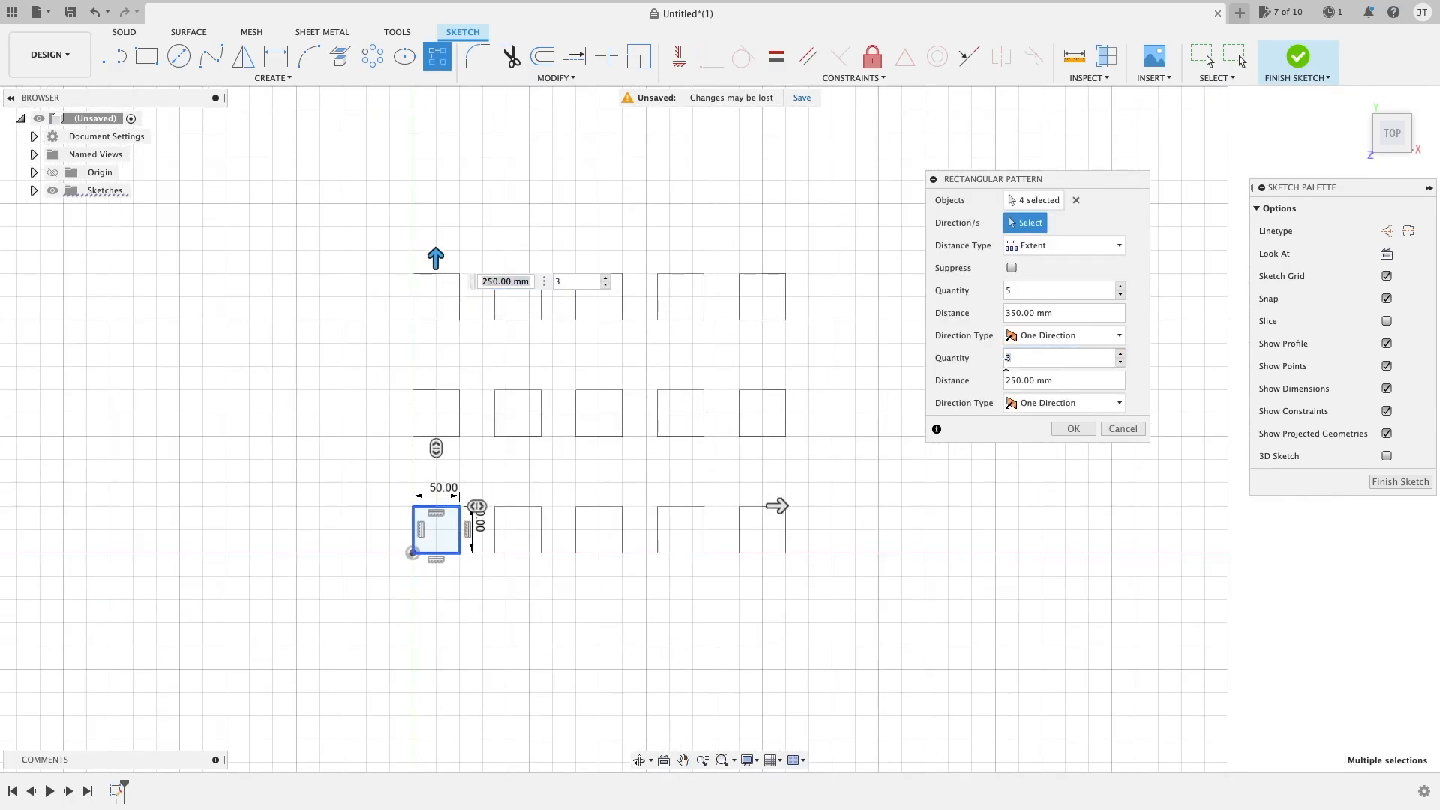
pyautogui.write('6')
pyautogui.scroll(3, 598, 392)
pyautogui.moveTo(444, 380); pyautogui.dragTo(456, 210)
pyautogui.scroll(-3, 533, 294)
pyautogui.moveTo(535, 295); pyautogui.dragTo(605, 210, button='middle')
pyautogui.scroll(5, 598, 273)
pyautogui.moveTo(598, 276); pyautogui.dragTo(545, 325, button='middle')
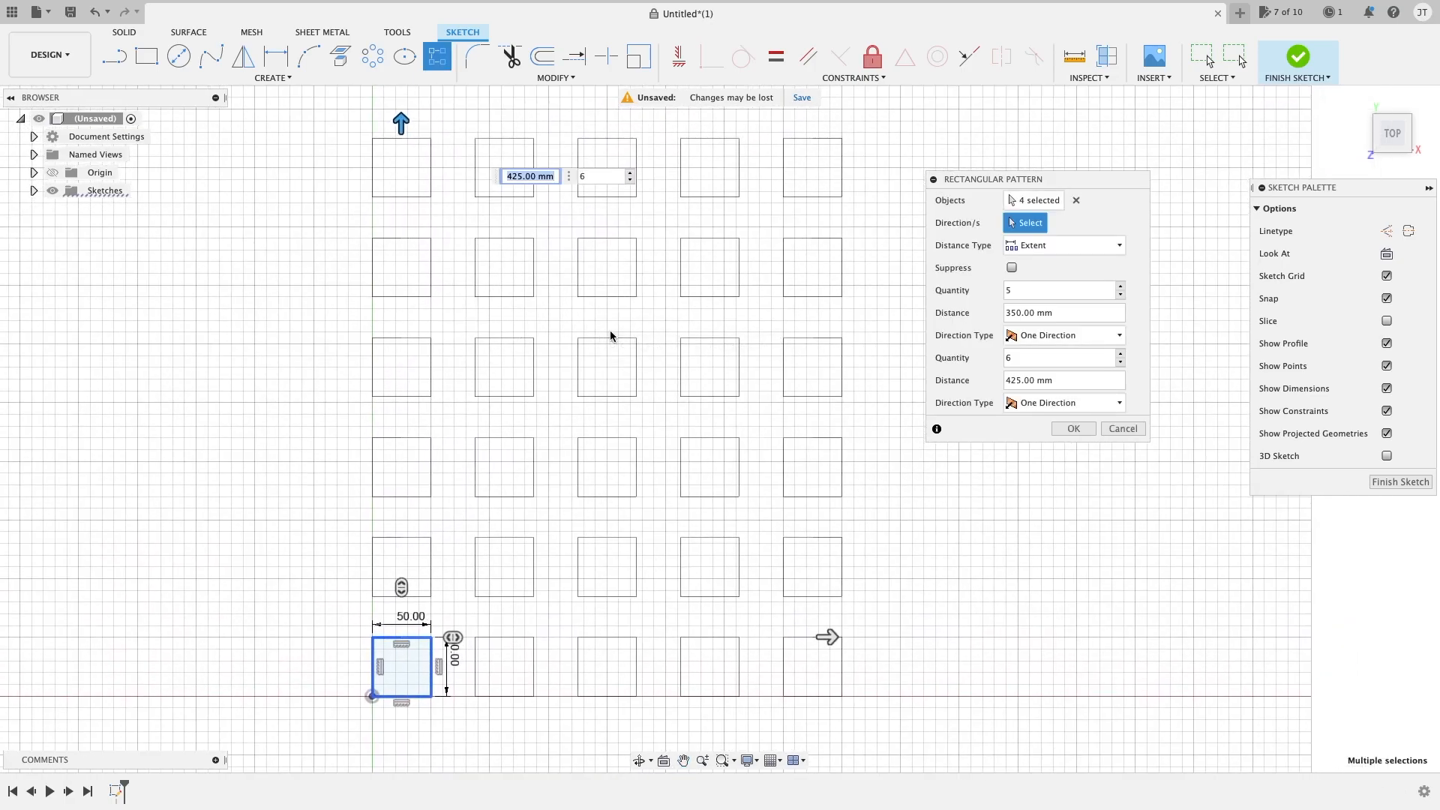
# Widen the pattern to 400 mm horizontally and 450 mm vertically, and create the grid of squares.
pyautogui.moveTo(828, 637); pyautogui.dragTo(891, 639)
pyautogui.moveTo(401, 124); pyautogui.dragTo(401, 95)
pyautogui.moveTo(814, 441); pyautogui.dragTo(784, 452, button='middle')
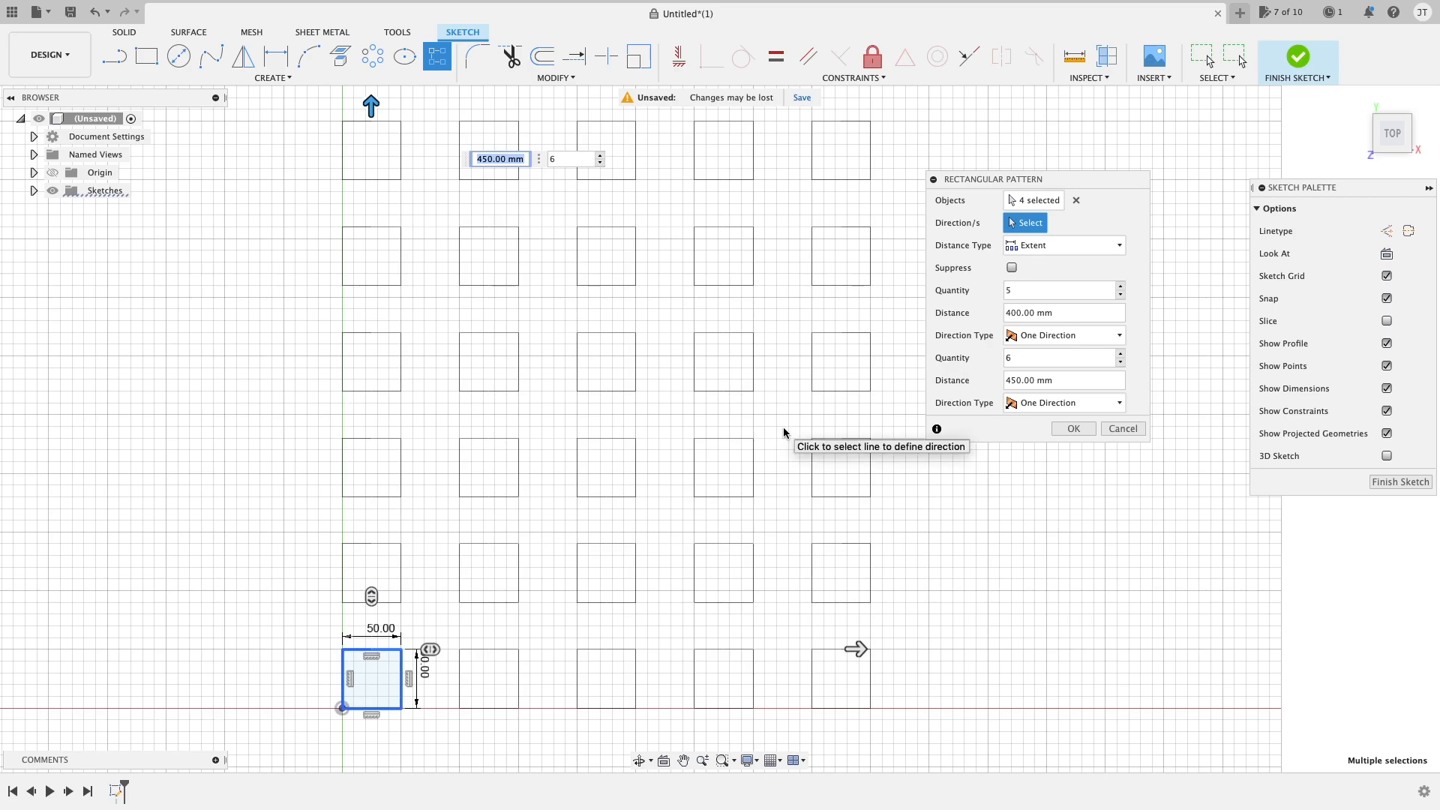
pyautogui.scroll(-1, 808, 384)
pyautogui.moveTo(809, 386)
pyautogui.mouseDown(button='middle')
pyautogui.moveTo(823, 386)
pyautogui.moveTo(824, 408)
pyautogui.mouseUp(button='middle')
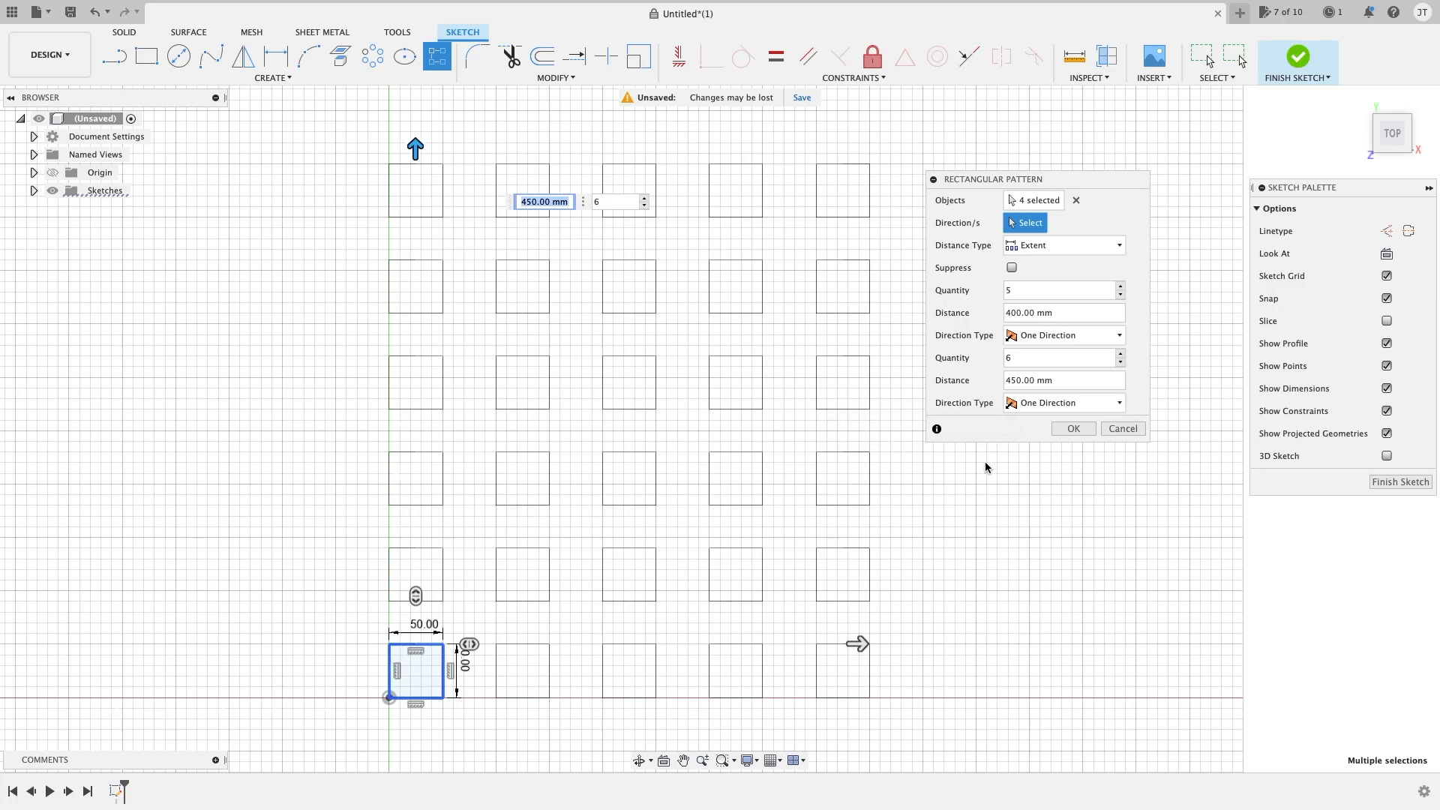
pyautogui.click(1063, 429)
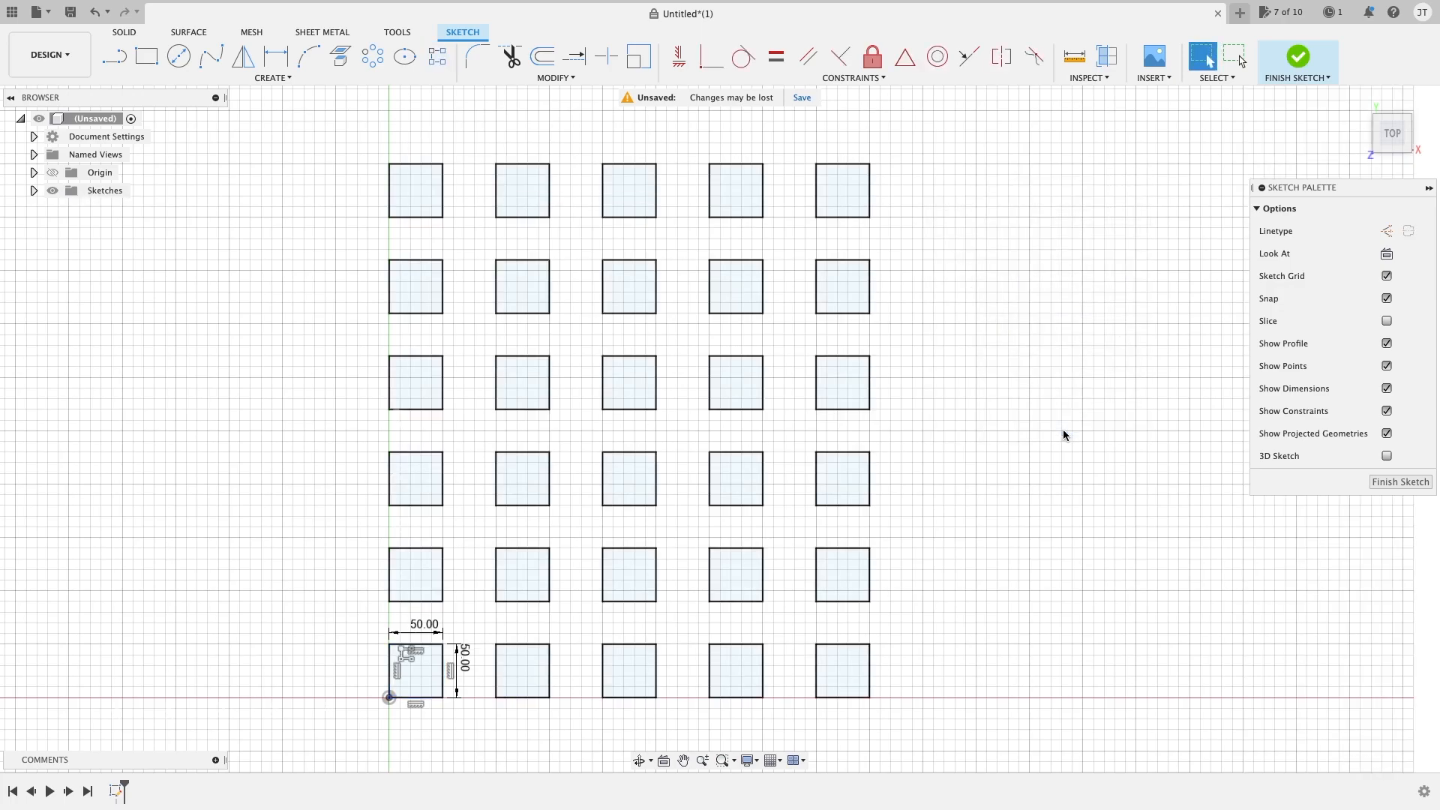
pyautogui.moveTo(941, 459); pyautogui.dragTo(1018, 382, button='middle')
pyautogui.scroll(5, 611, 640)
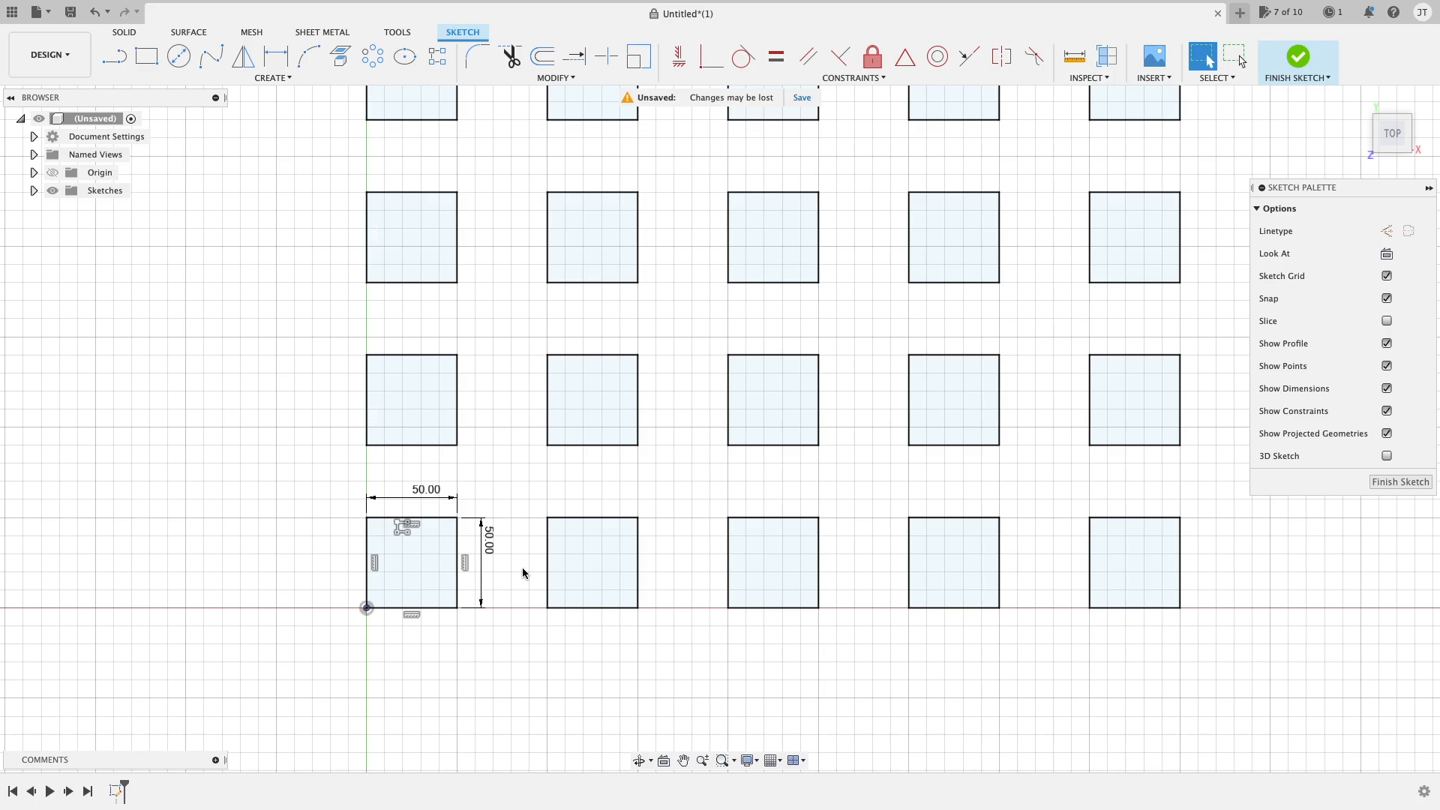
pyautogui.click(272, 77)
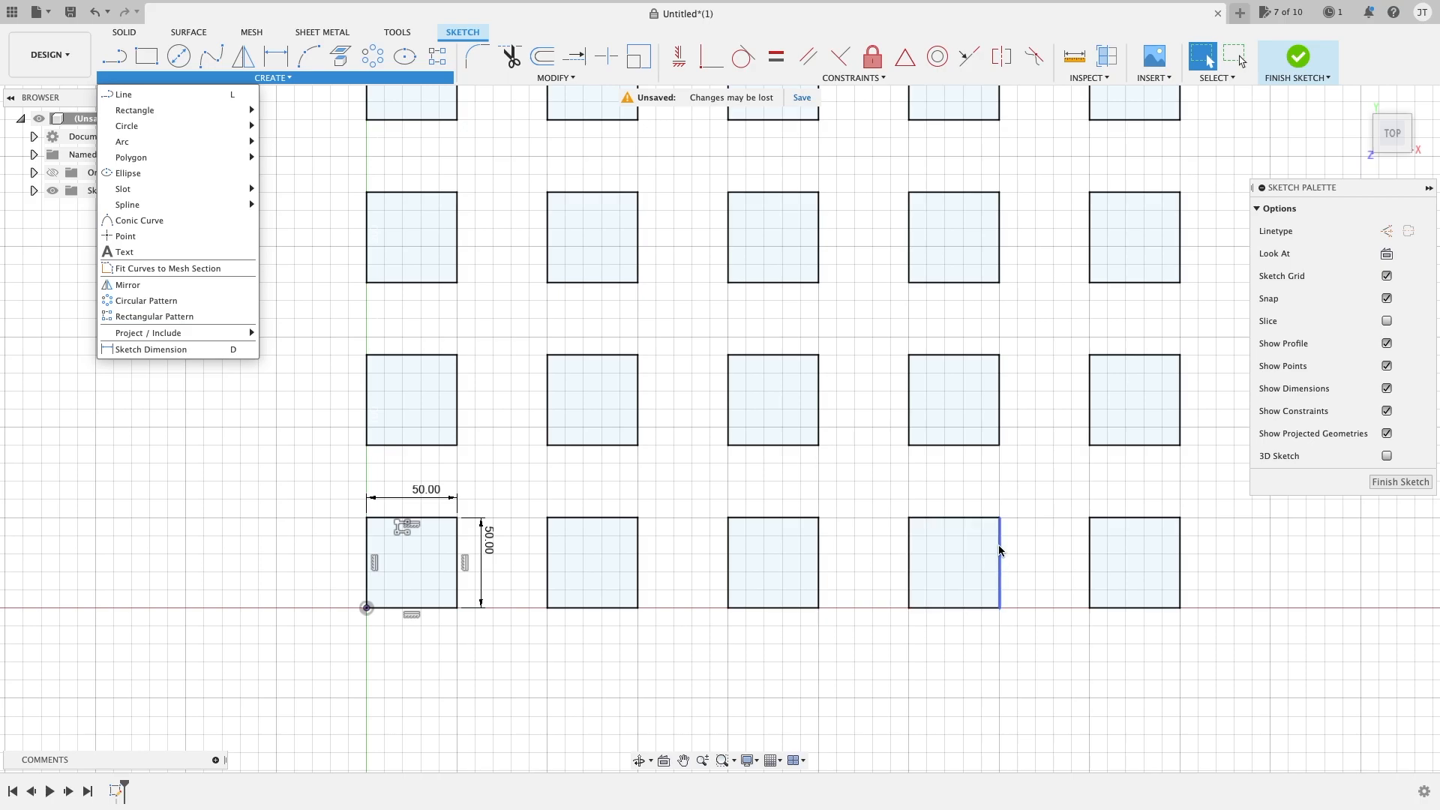
pyautogui.moveTo(865, 492)
pyautogui.mouseDown(button='middle')
pyautogui.moveTo(865, 513)
pyautogui.moveTo(739, 537)
pyautogui.moveTo(722, 576)
pyautogui.moveTo(681, 553)
pyautogui.moveTo(723, 559)
pyautogui.moveTo(736, 582)
pyautogui.moveTo(718, 589)
pyautogui.mouseUp(button='middle')
pyautogui.scroll(-3, 840, 510)
pyautogui.scroll(-1, 722, 576)
pyautogui.scroll(1, 683, 550)
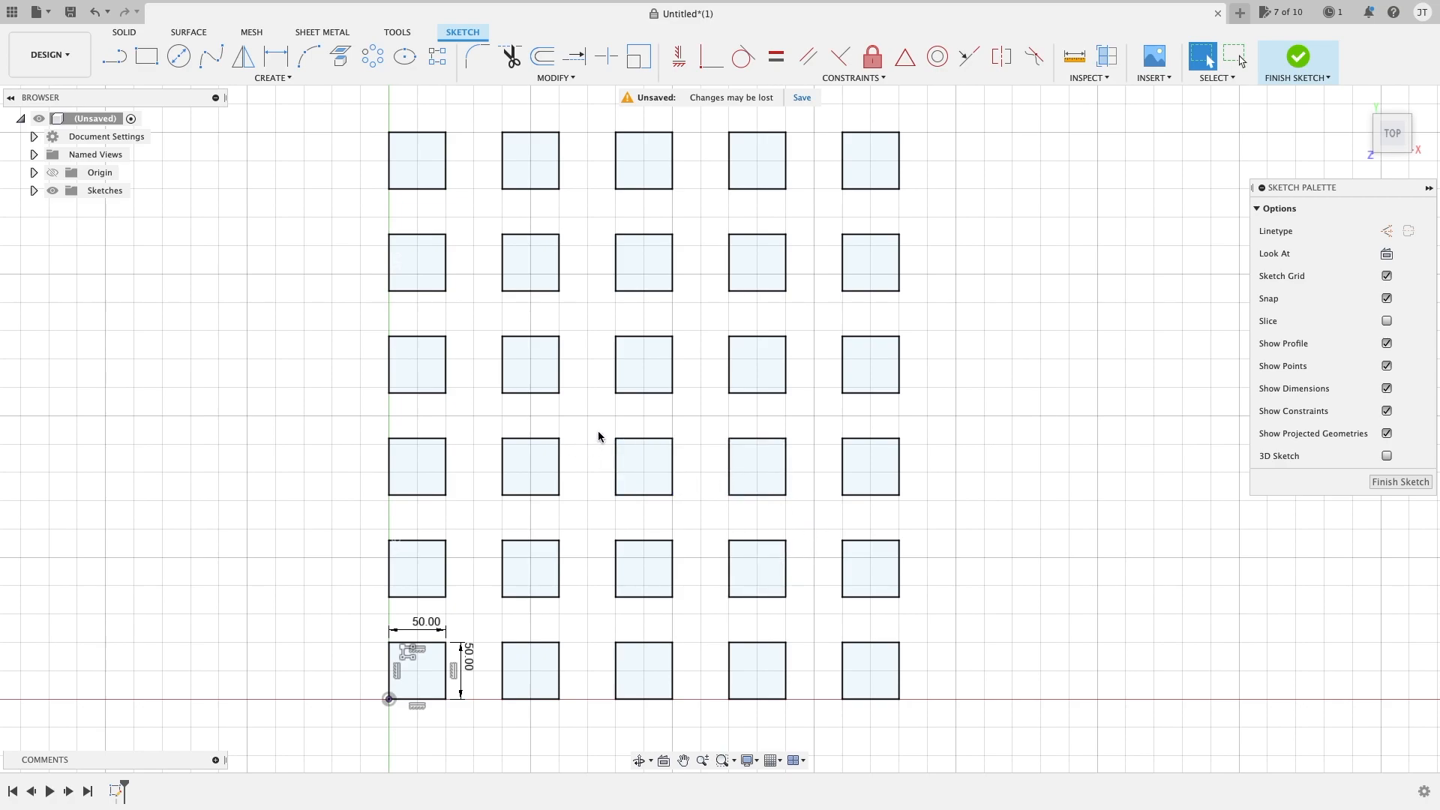
# Undo the rectangular pattern, the two dimensions and the square so that the sketch is empty.
pyautogui.press('super+z')
pyautogui.press('super+z')
pyautogui.press('super+z')
pyautogui.press('super+z')
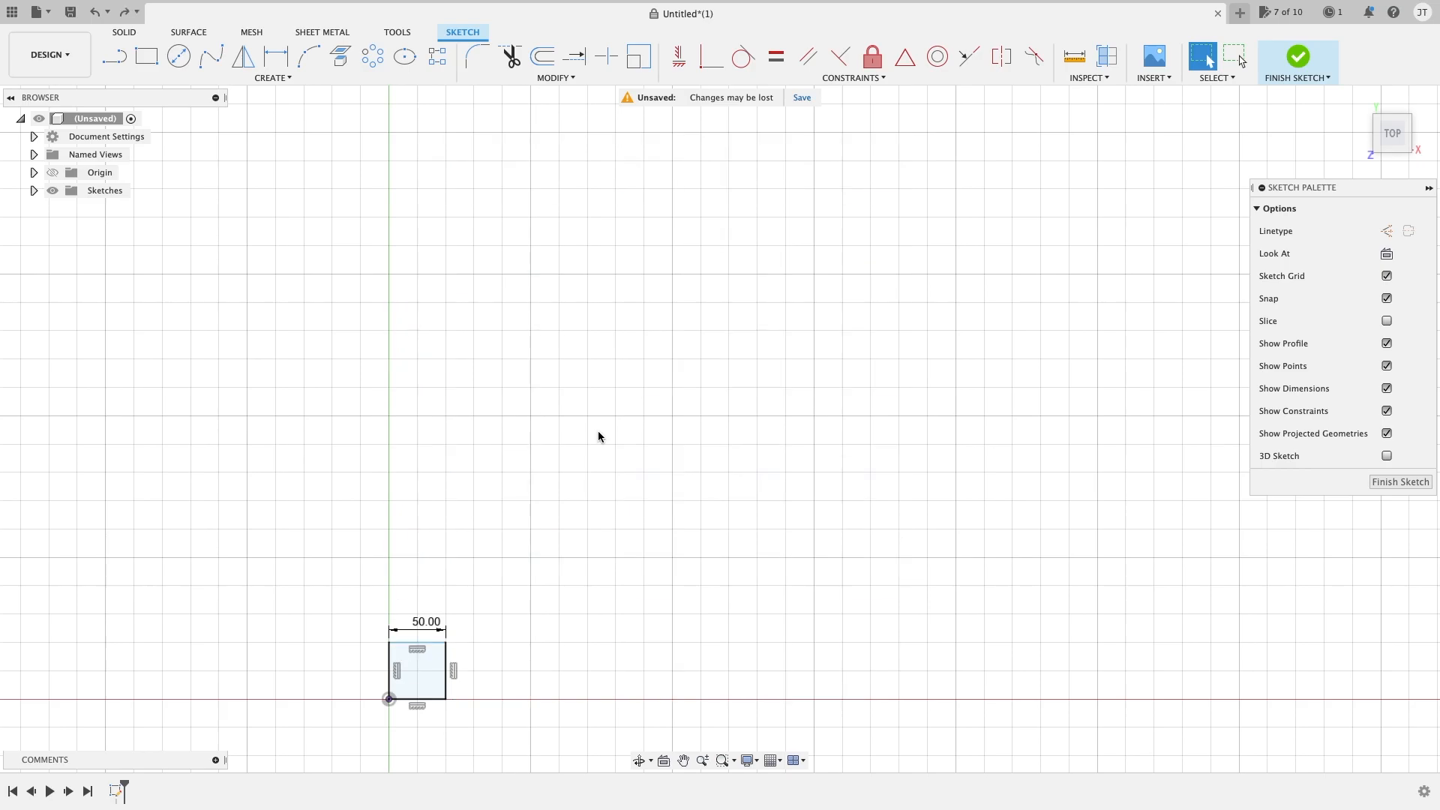
pyautogui.scroll(-3, 528, 555)
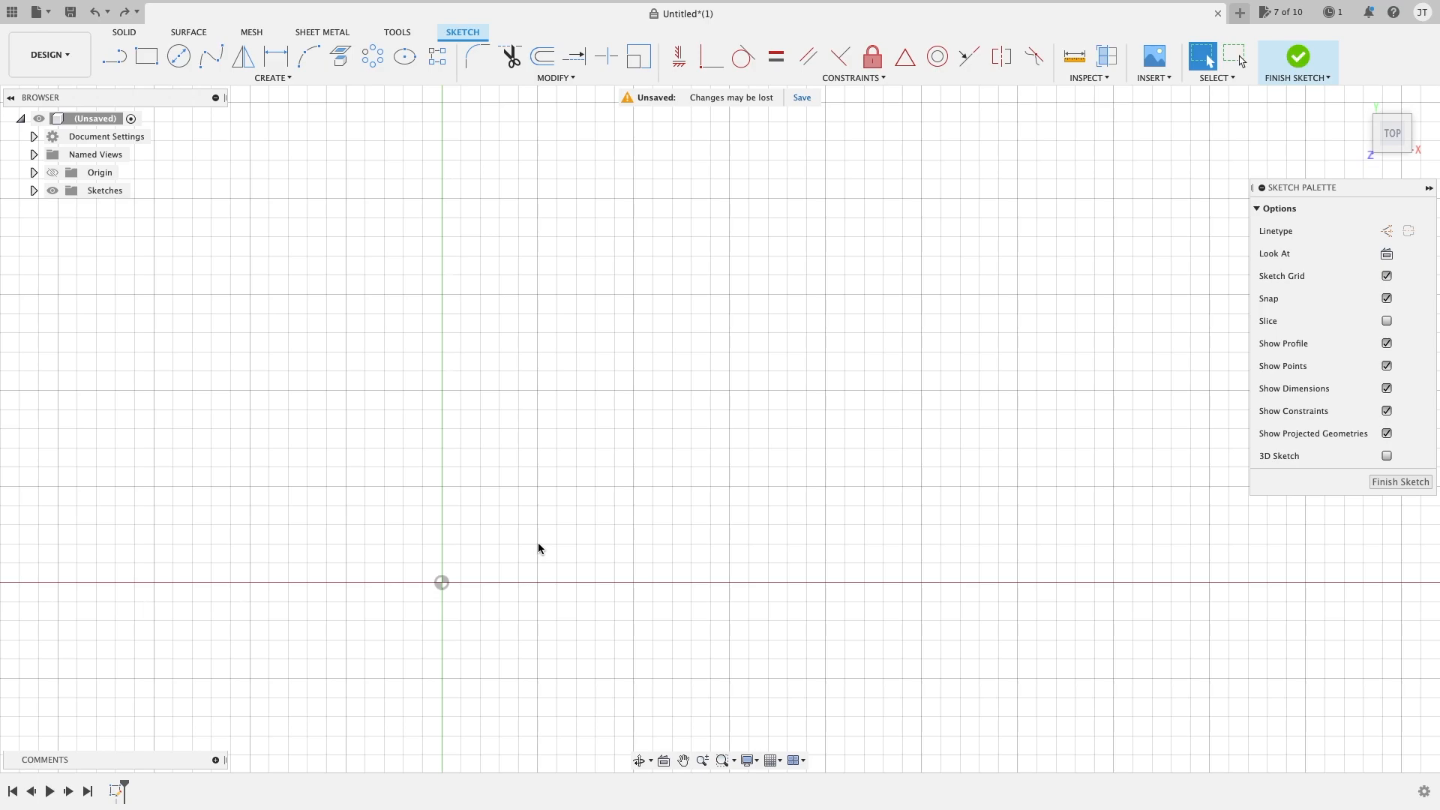
# Sketch a right triangle from the origin, about 50 mm wide and 70 mm high, with a horizontal top edge and a vertical side.
pyautogui.press('i')
pyautogui.press('Escape')
pyautogui.press('l')
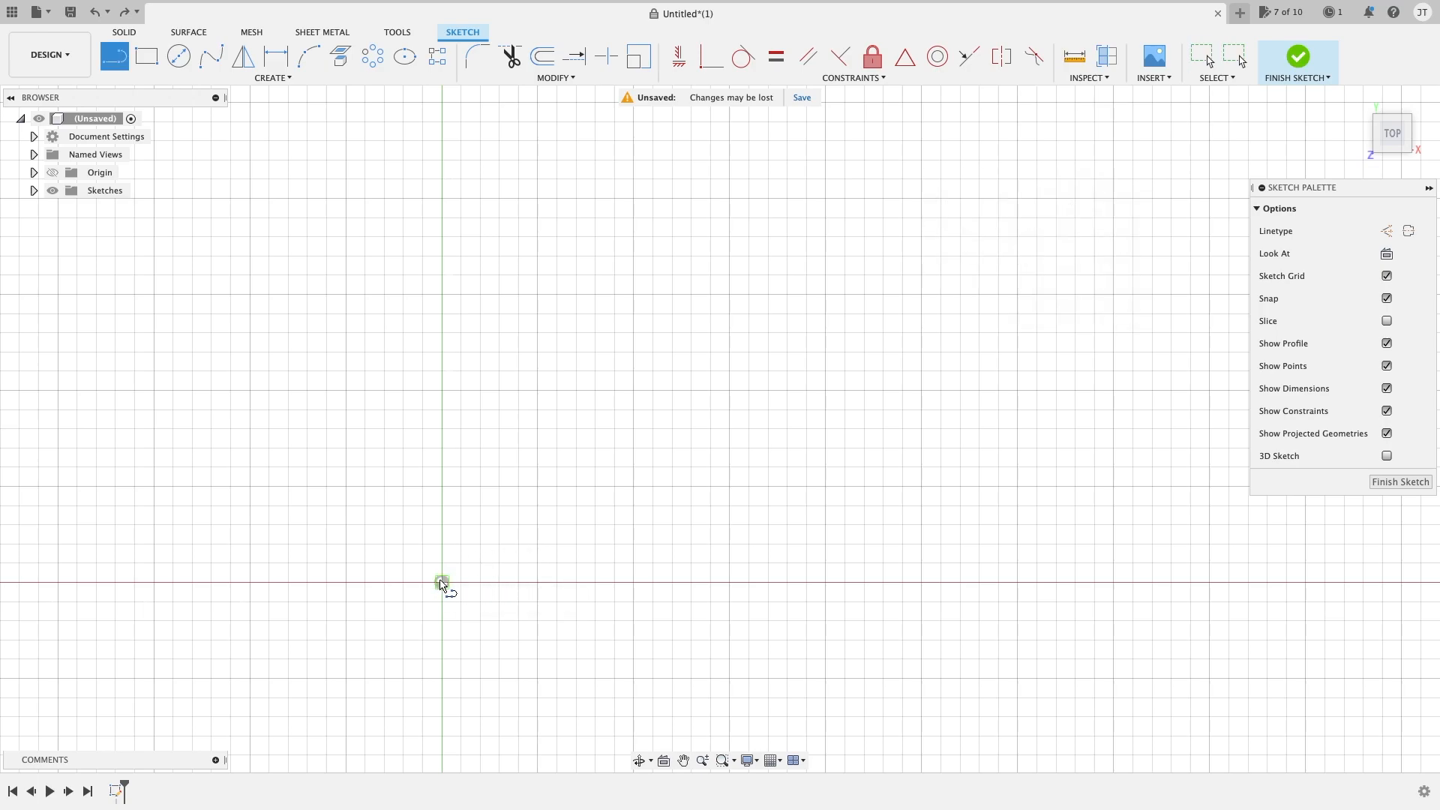
pyautogui.click(442, 582)
pyautogui.click(537, 449)
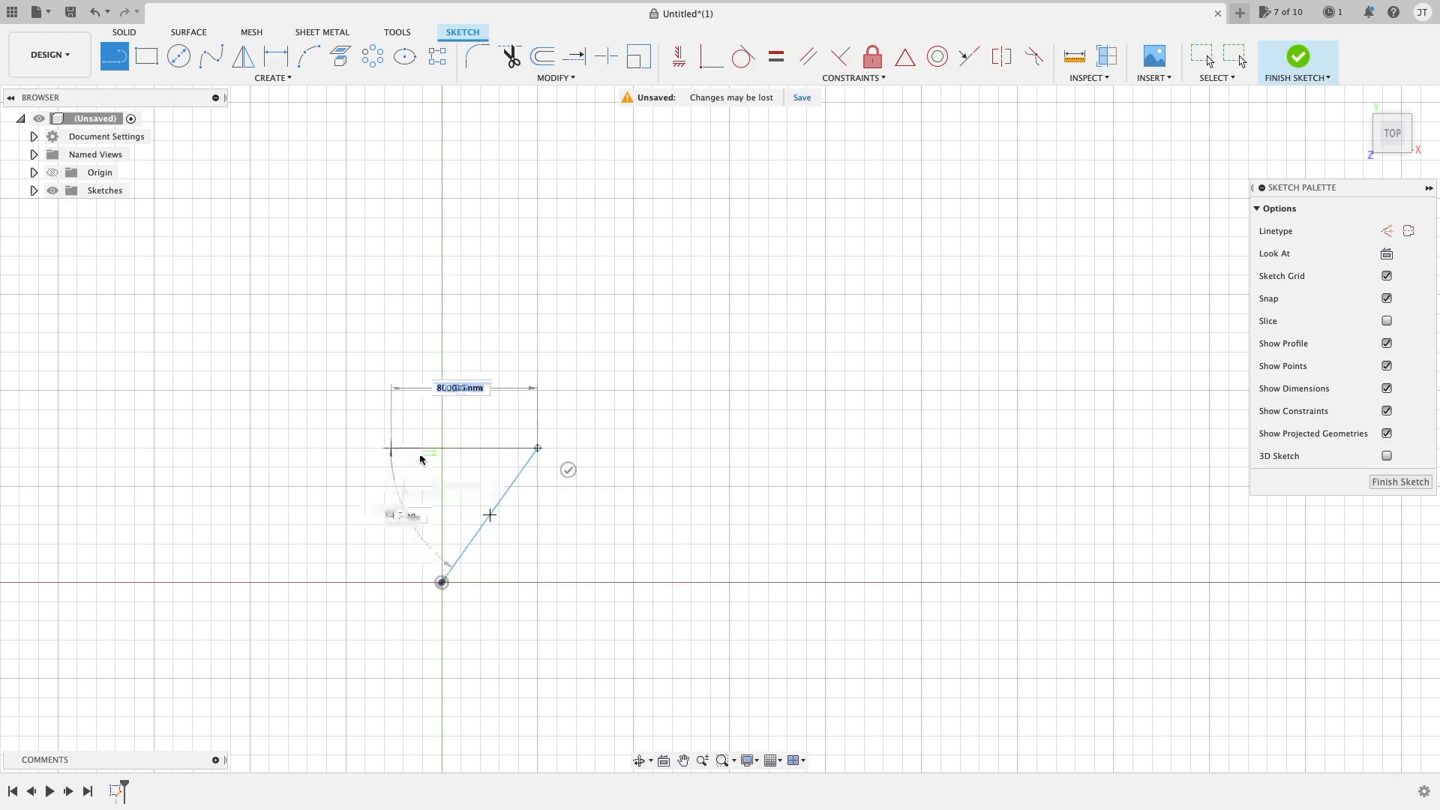
pyautogui.click(442, 449)
pyautogui.click(441, 582)
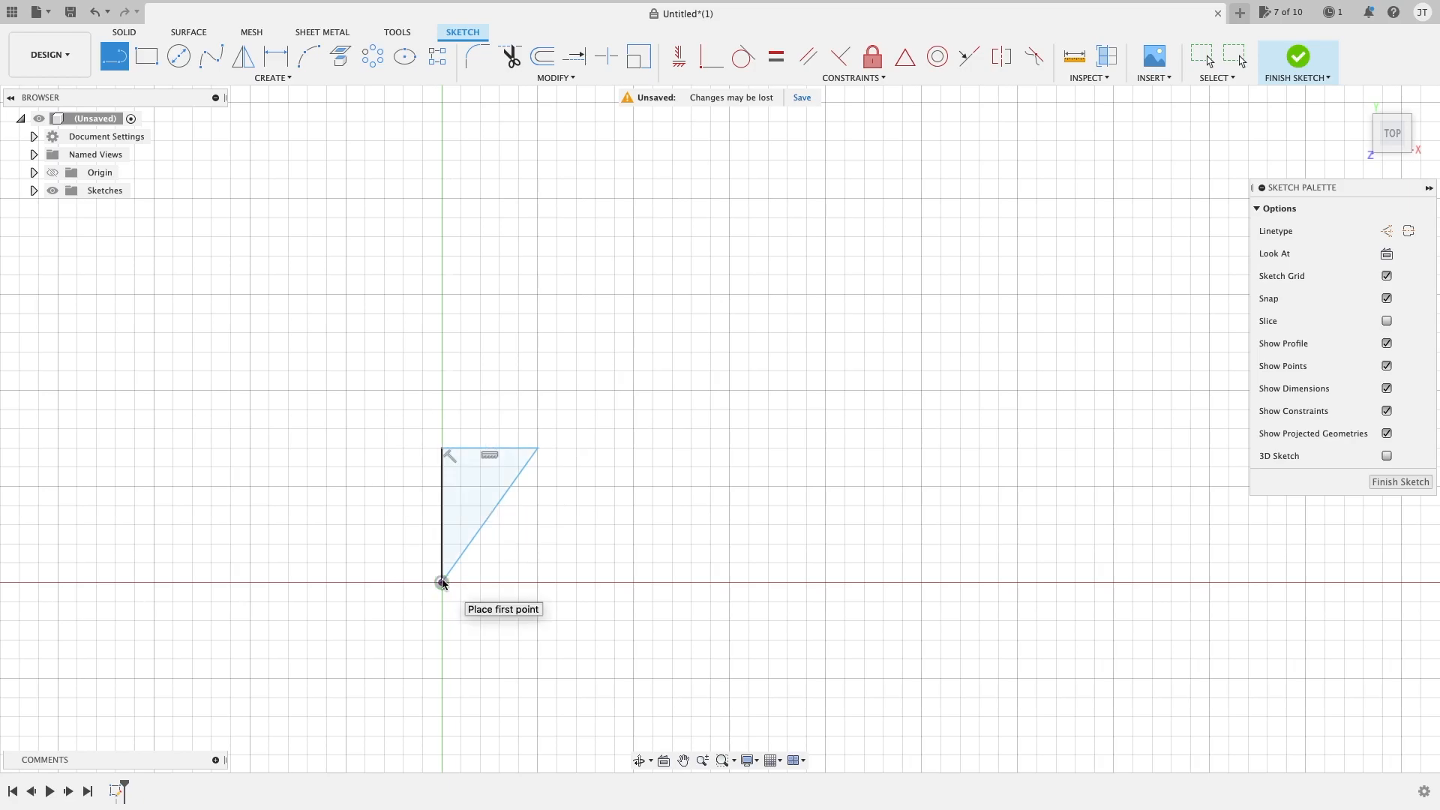
pyautogui.press('Escape')
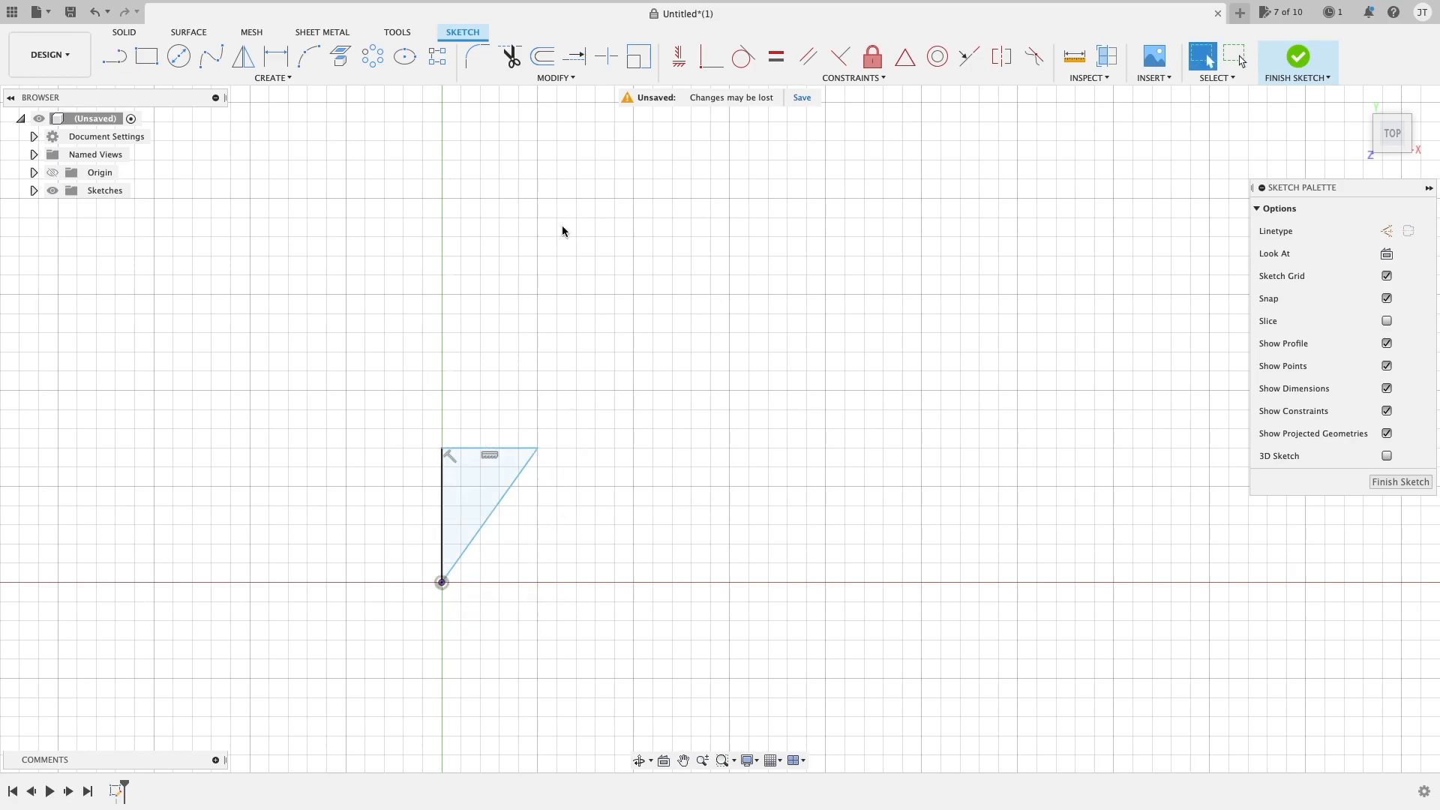
# Dimension the triangle's top edge at 50 mm and the sloped line's vertical height at 70 mm.
pyautogui.press('d')
pyautogui.click(507, 448)
pyautogui.click(508, 417)
pyautogui.press('Return')
pyautogui.click(493, 510)
pyautogui.click(552, 510)
pyautogui.press('Return')
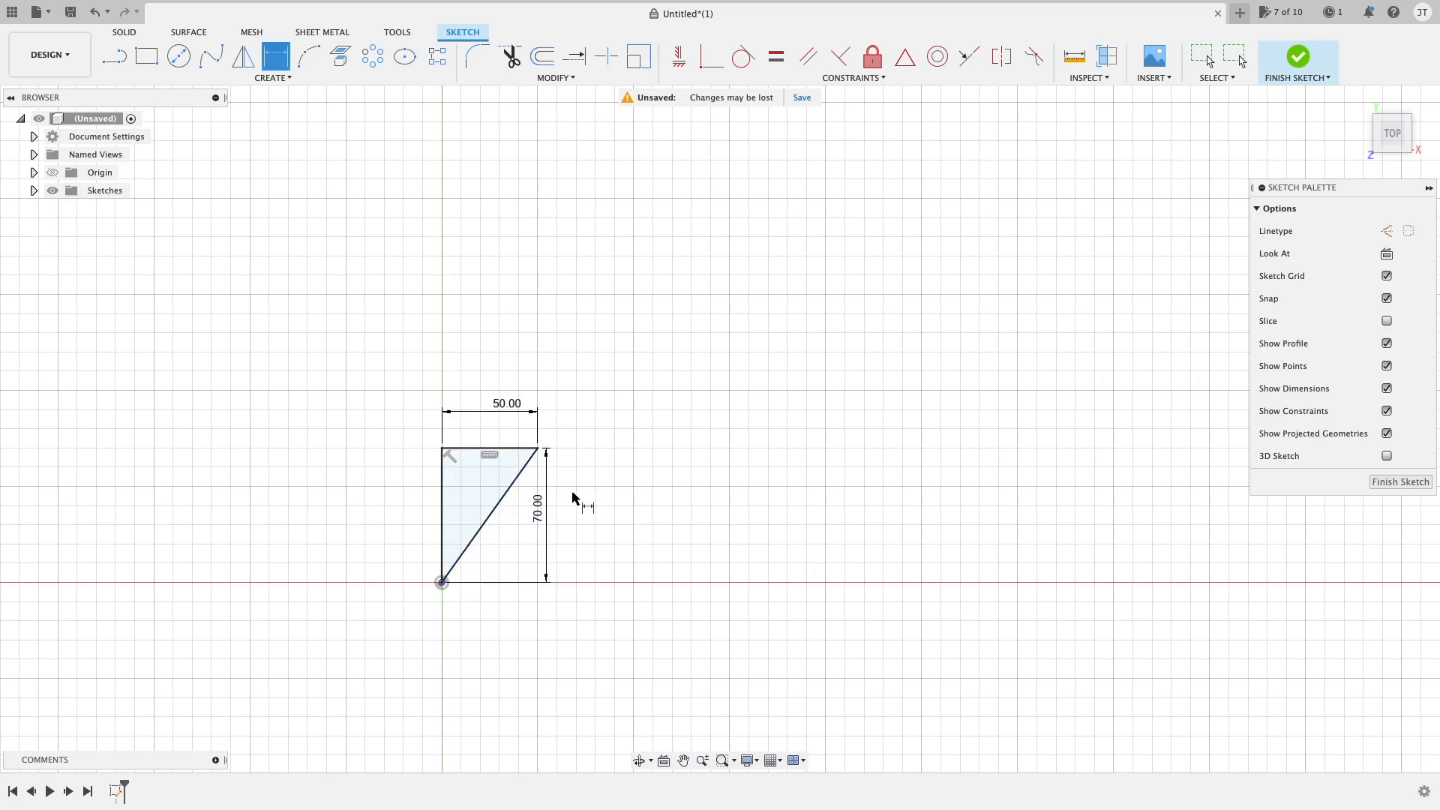
pyautogui.press('Escape')
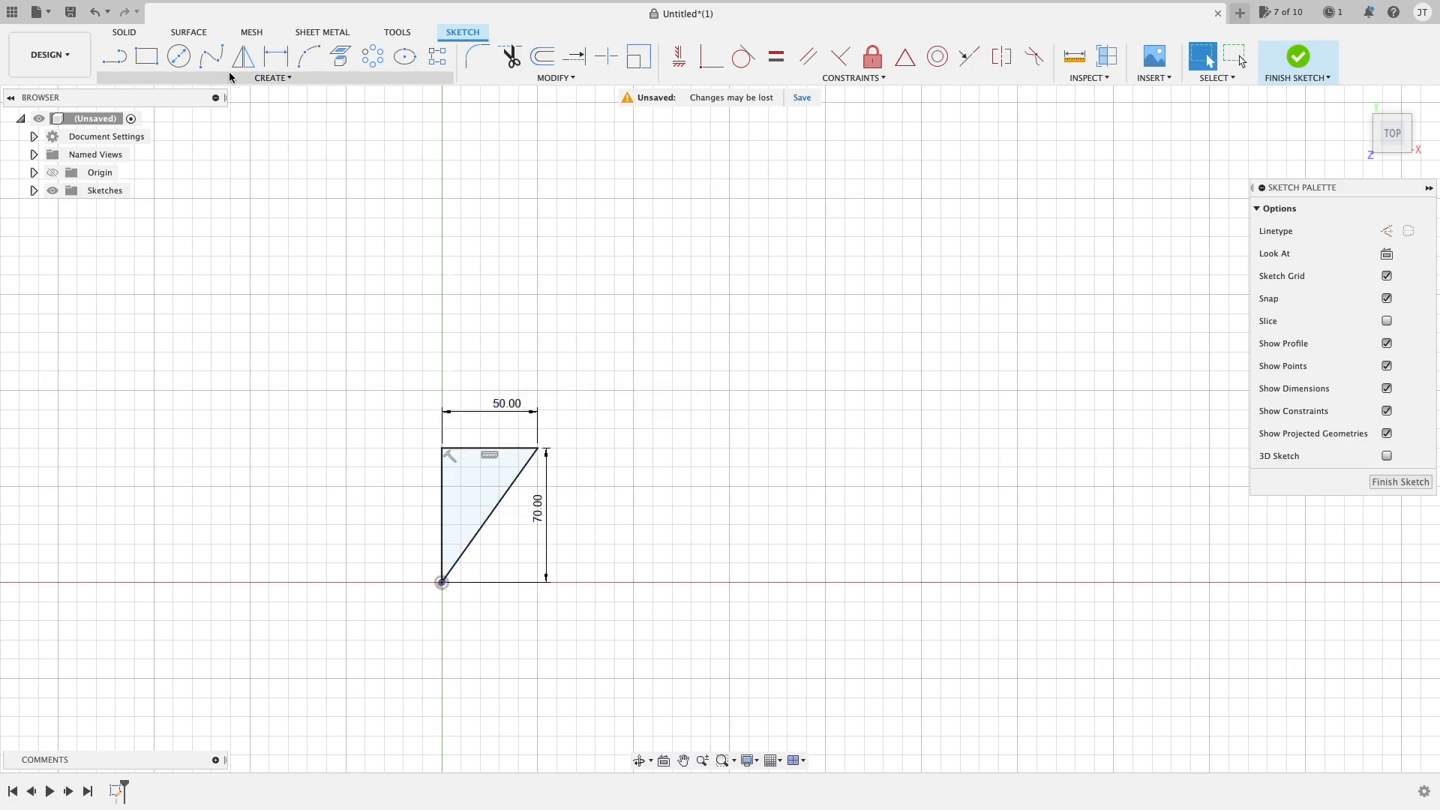
# Start a Rectangular Pattern of the triangle's three lines and spread it horizontally to a 200 mm extent.
pyautogui.click(270, 78)
pyautogui.click(173, 316)
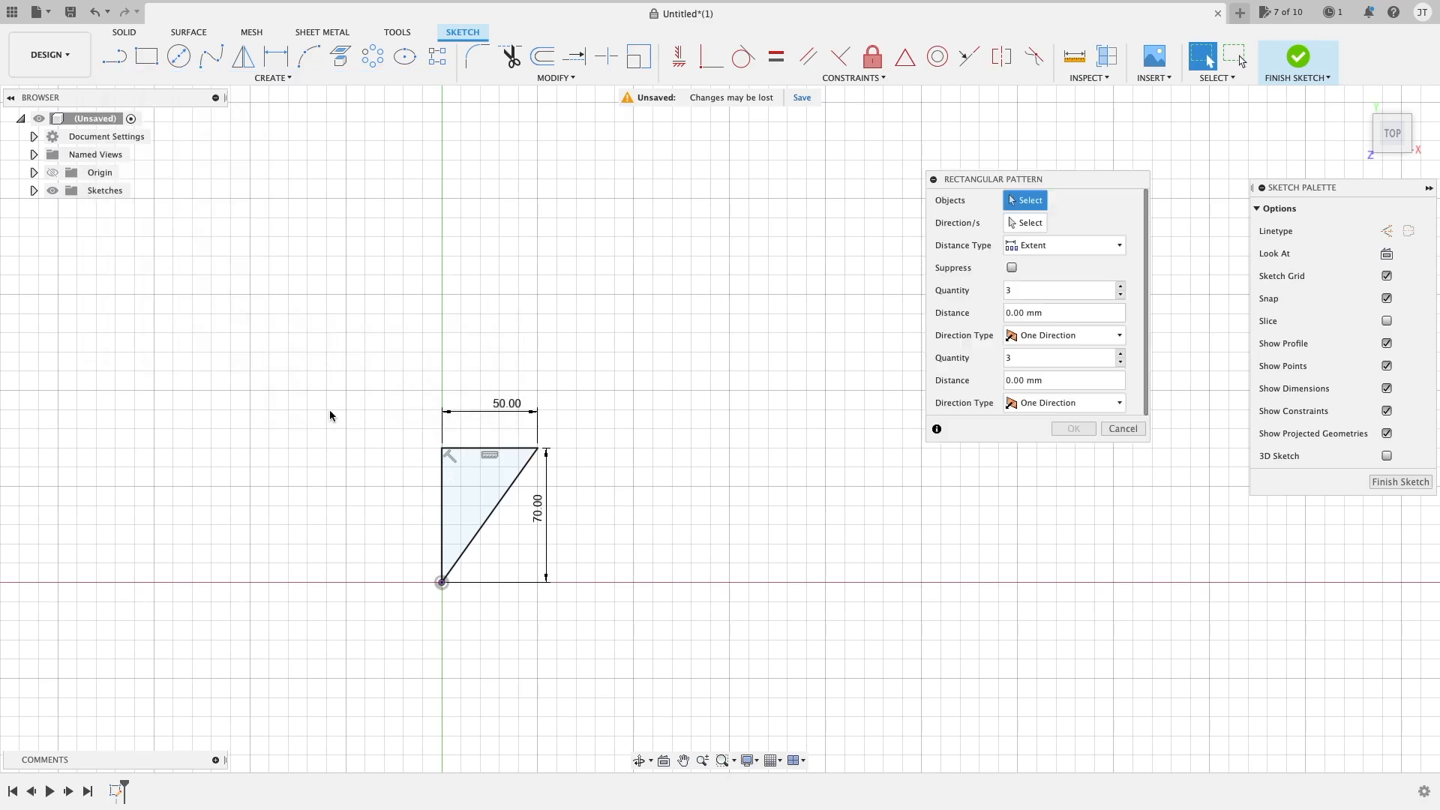
pyautogui.click(495, 448)
pyautogui.click(444, 492)
pyautogui.click(490, 514)
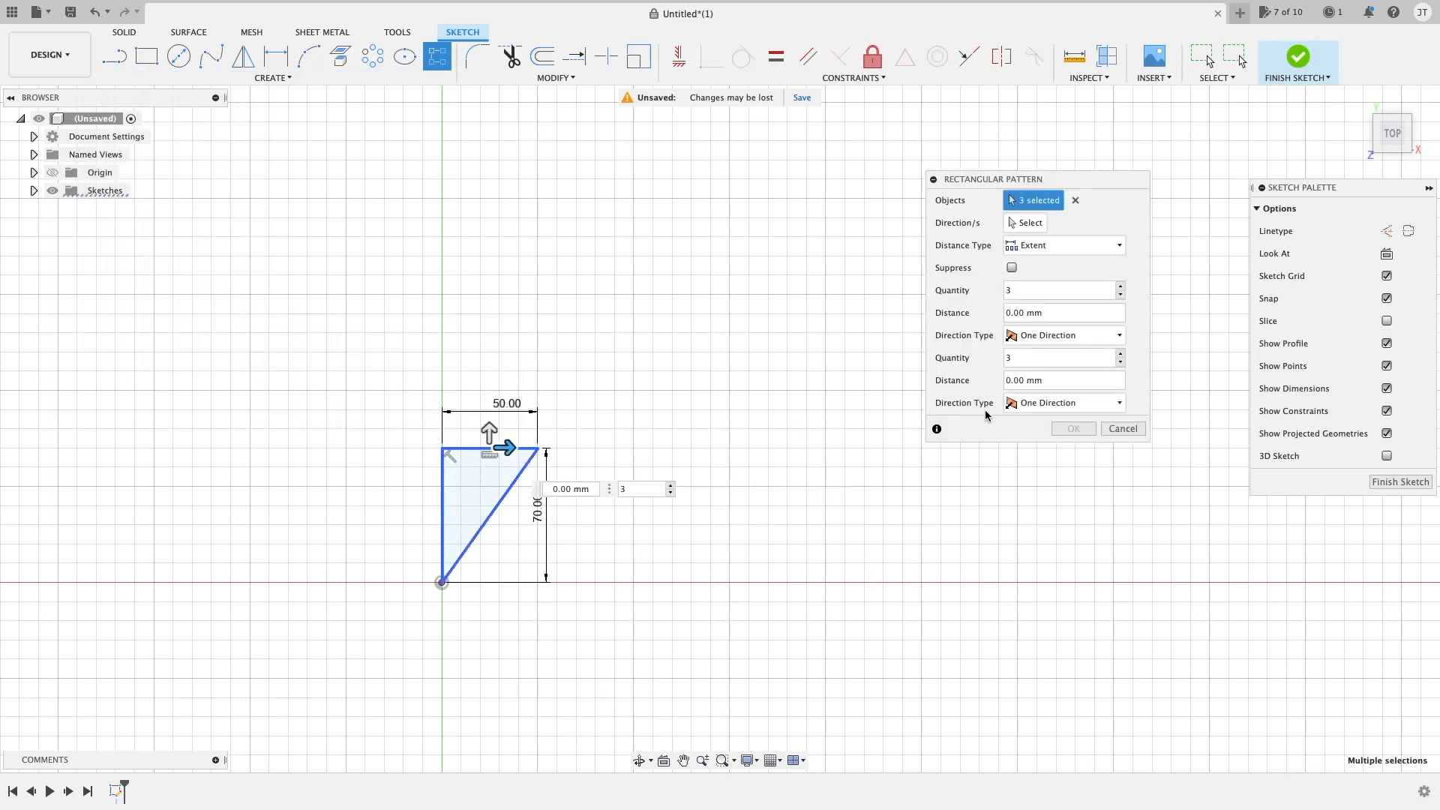
pyautogui.moveTo(504, 448); pyautogui.dragTo(890, 444)
# Try a 170 mm vertical extent for the triangle's pattern and return it to 0 mm.
pyautogui.moveTo(489, 435); pyautogui.dragTo(452, 218)
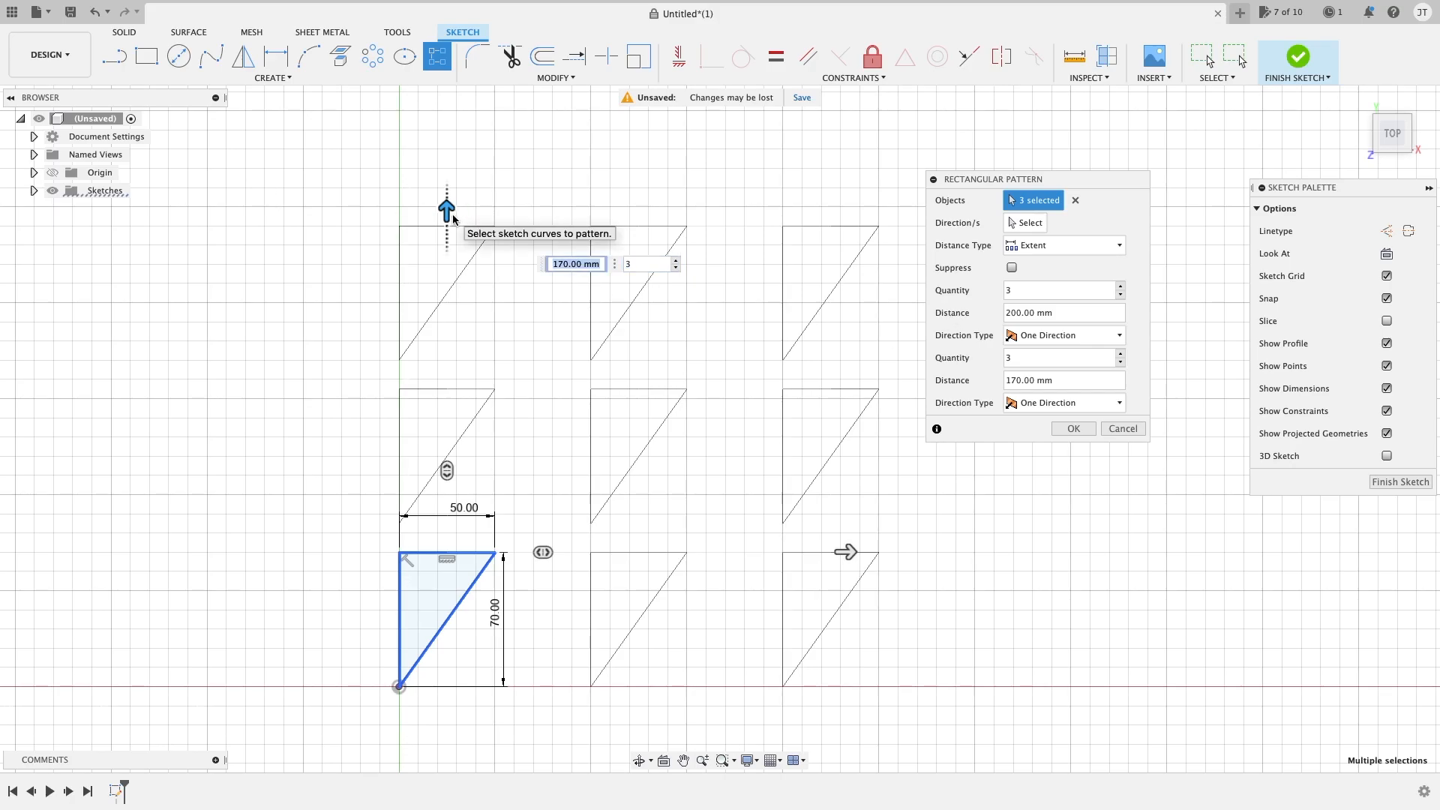
pyautogui.press('Tab')
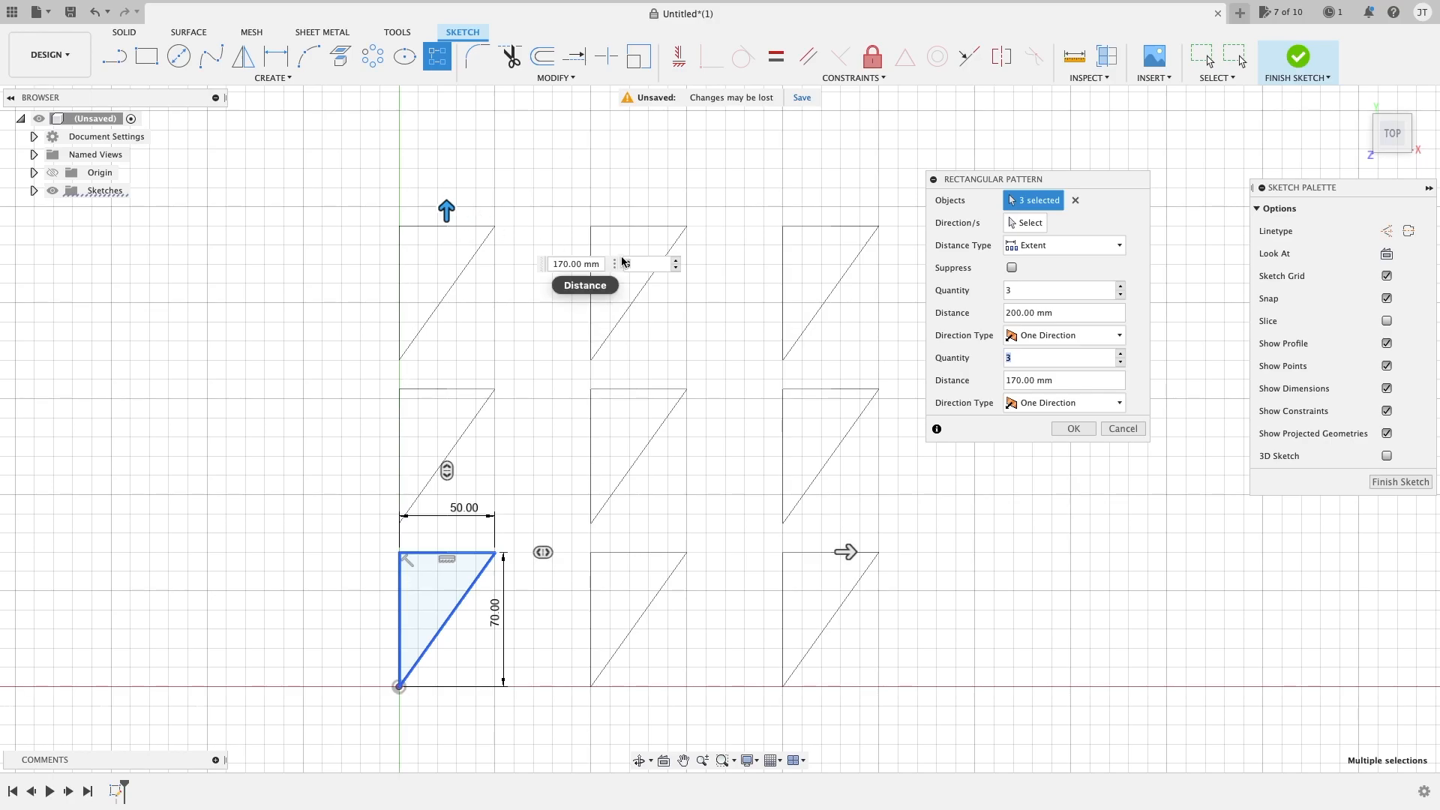
pyautogui.moveTo(448, 212); pyautogui.dragTo(462, 542)
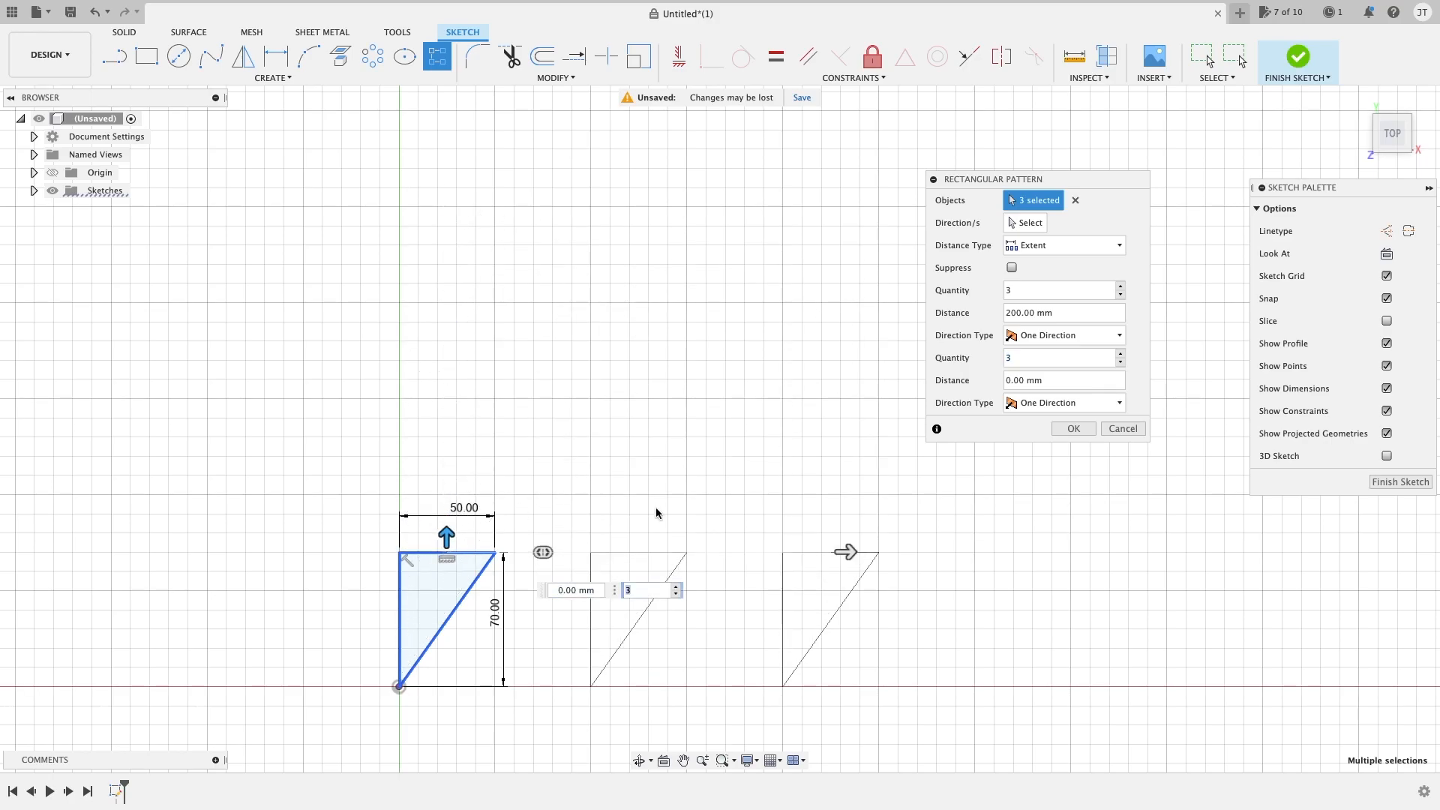
# Apply the Rectangular Pattern of the triangle with the 200 mm horizontal extent and 0 mm vertical distance.
pyautogui.click(1073, 428)
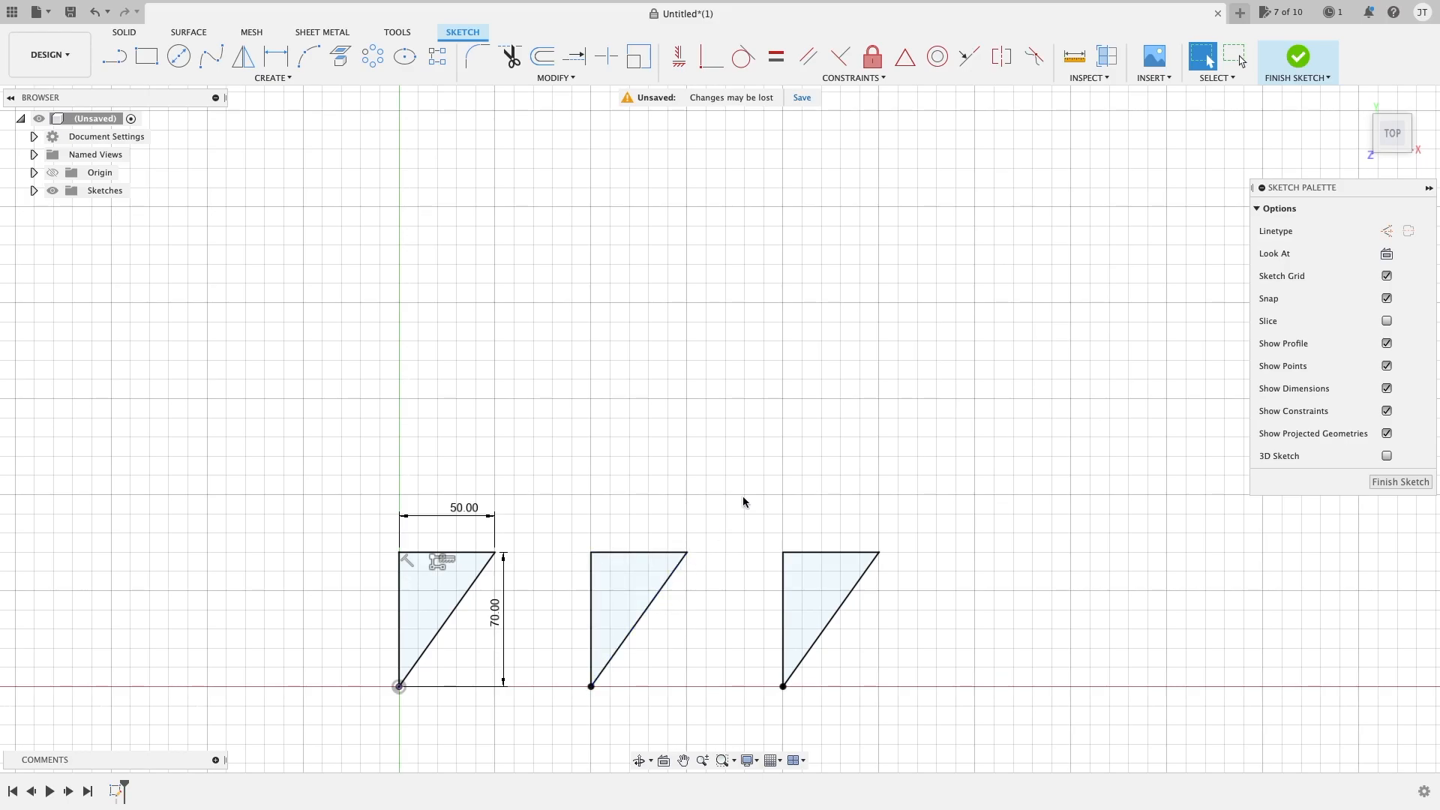
pyautogui.click(308, 78)
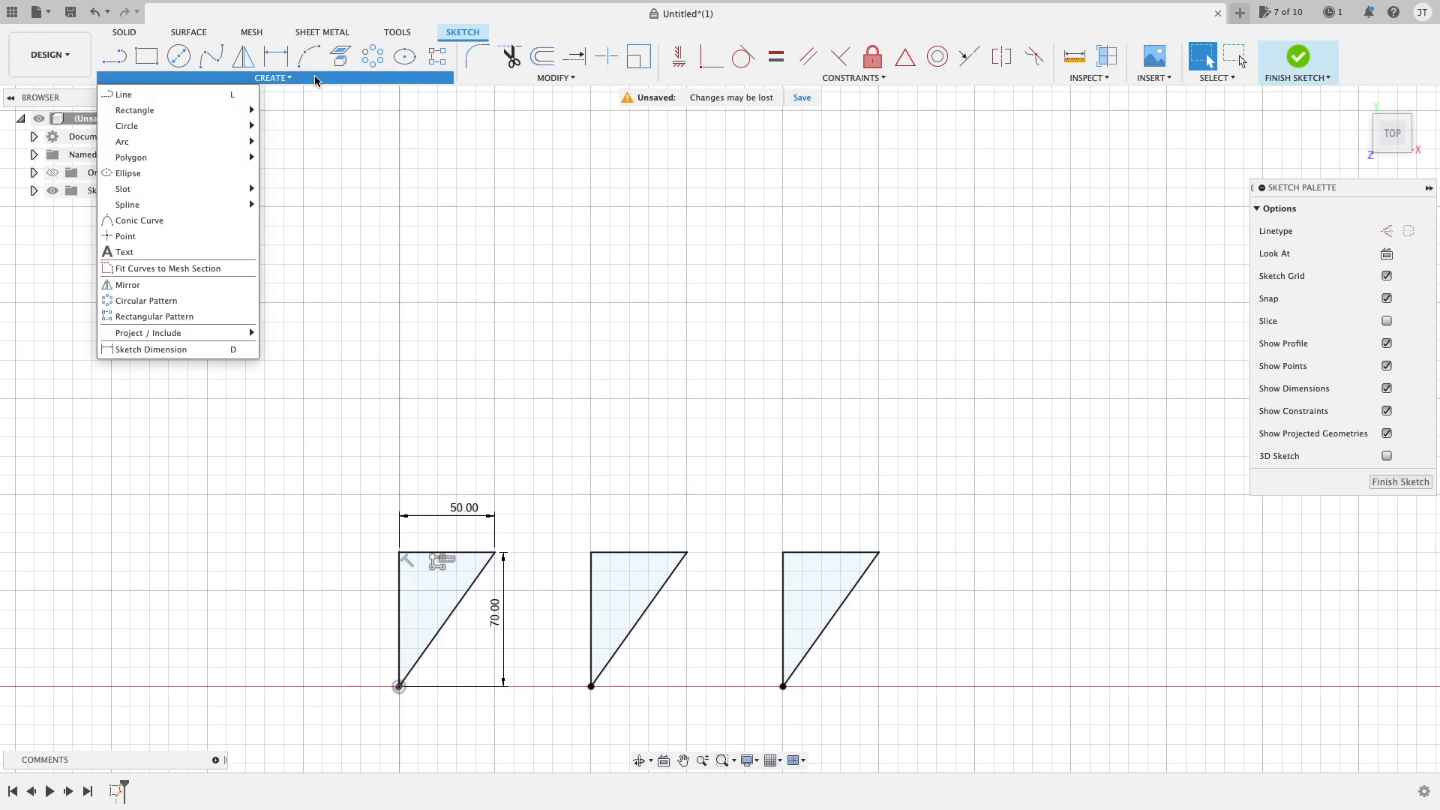
pyautogui.moveTo(205, 333)
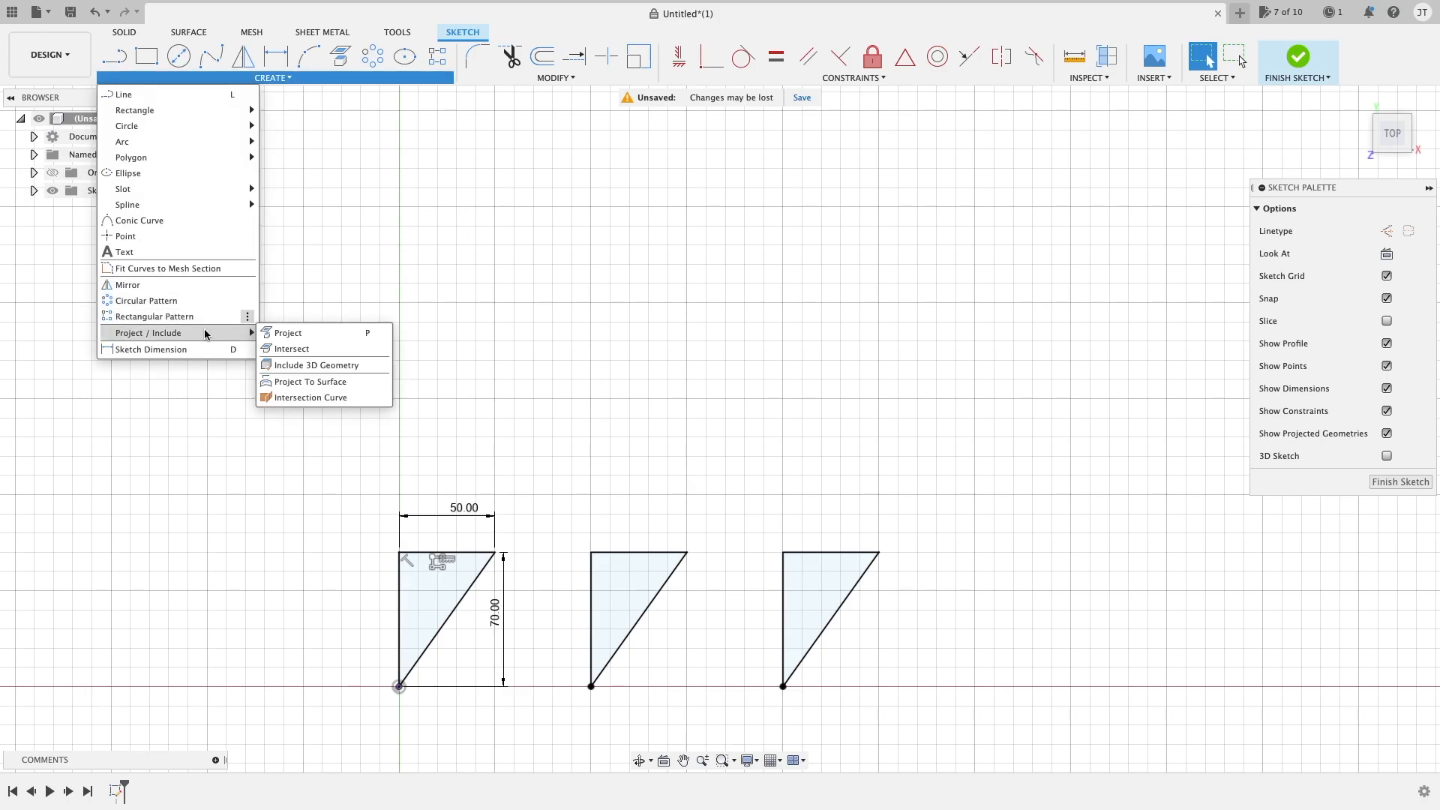
pyautogui.click(561, 78)
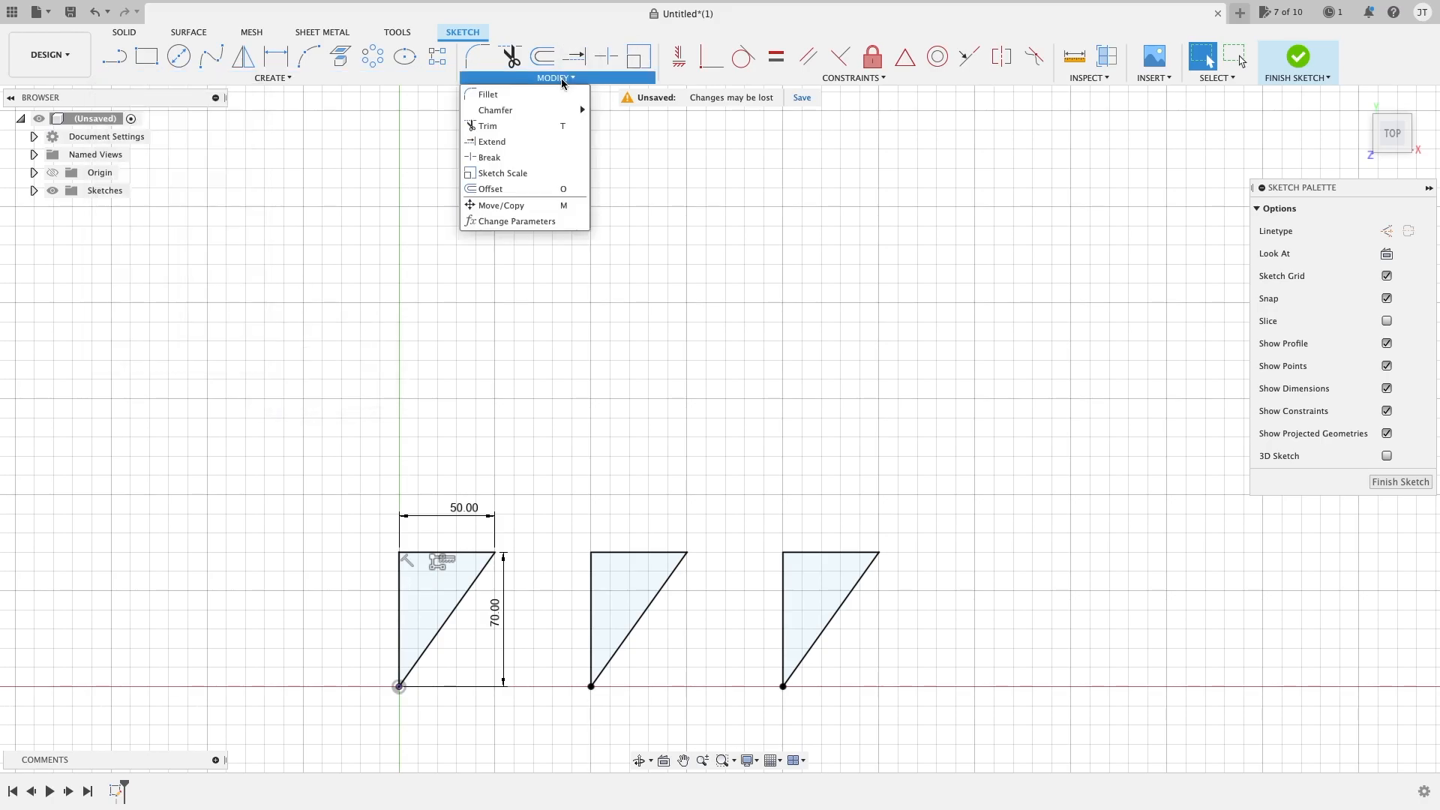
pyautogui.moveTo(552, 112)
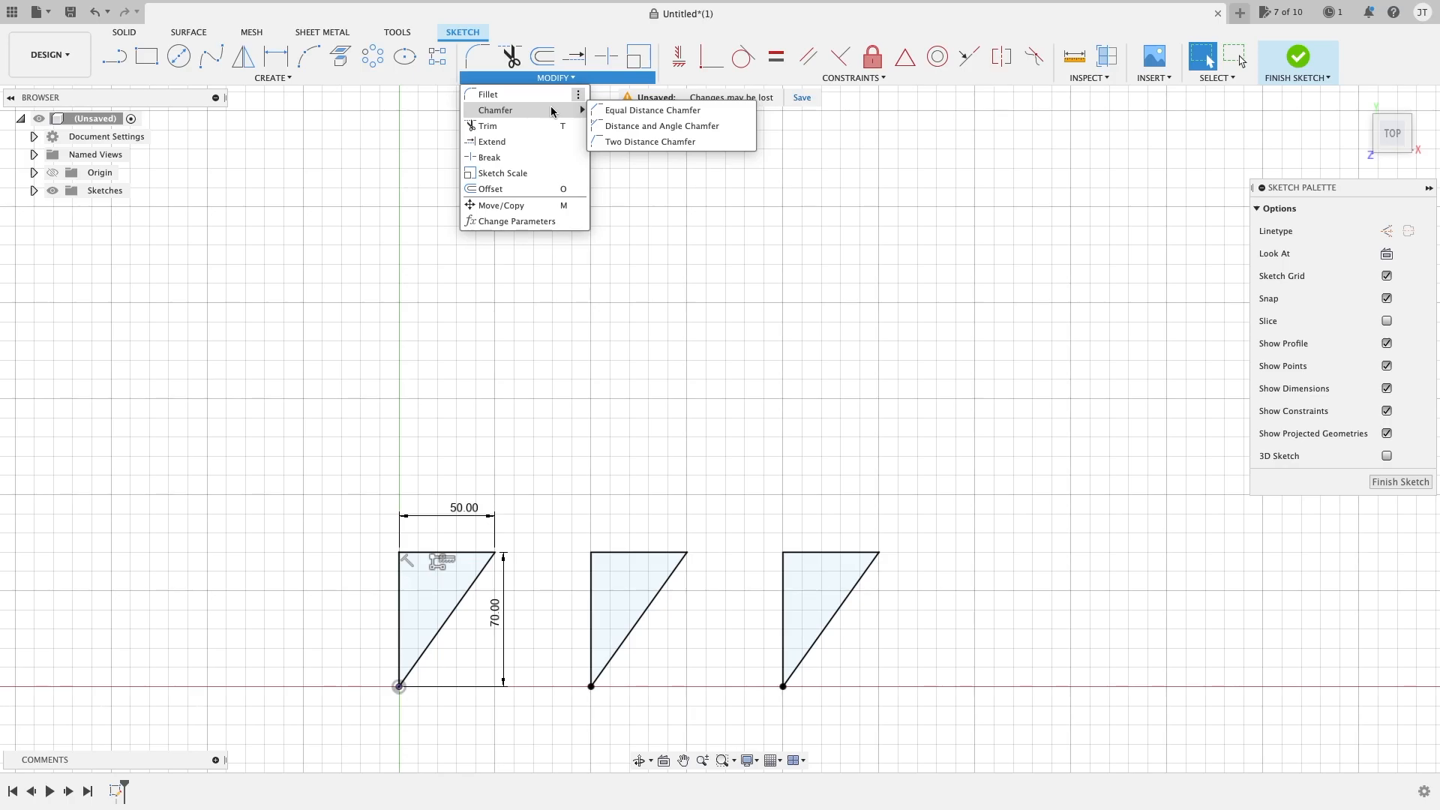
pyautogui.click(636, 180)
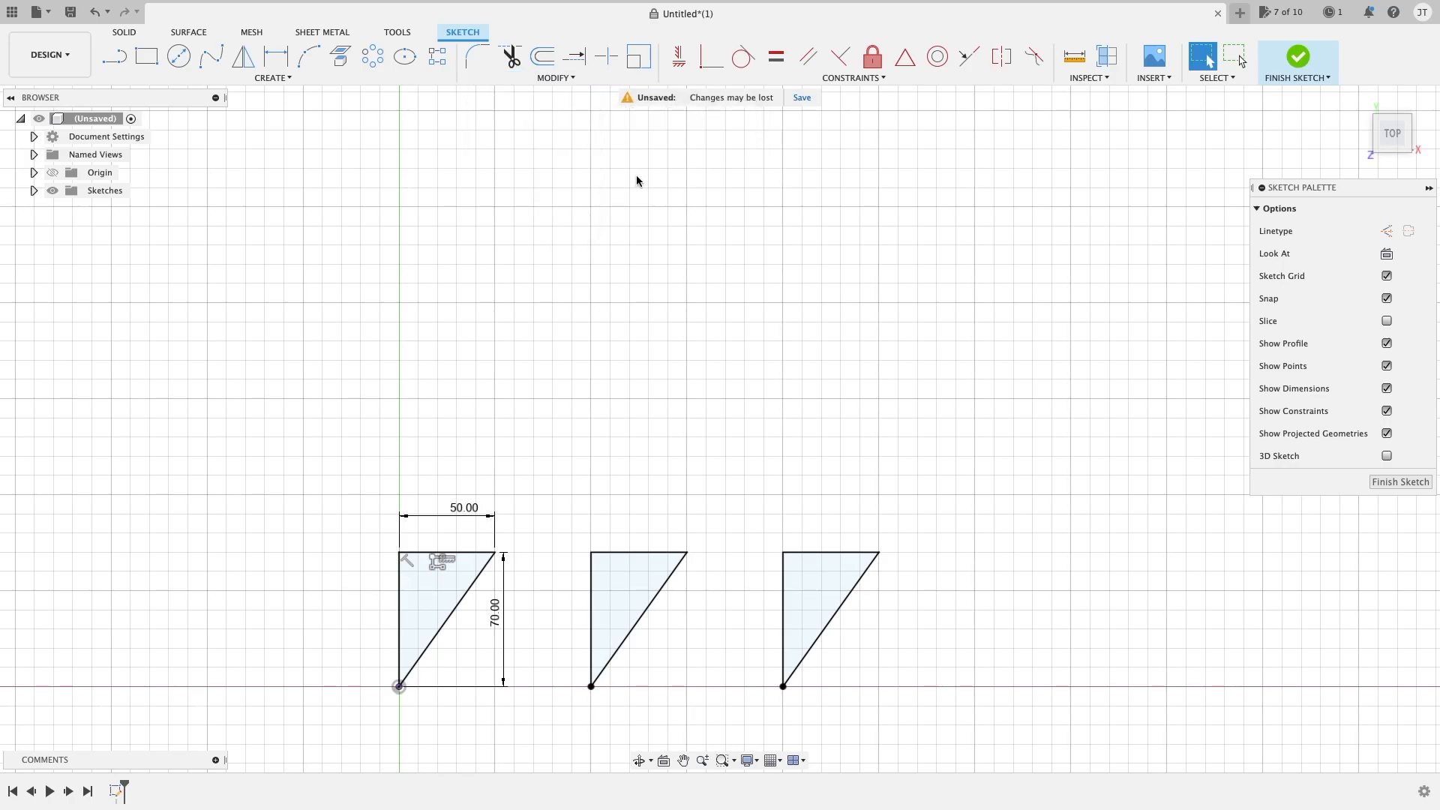